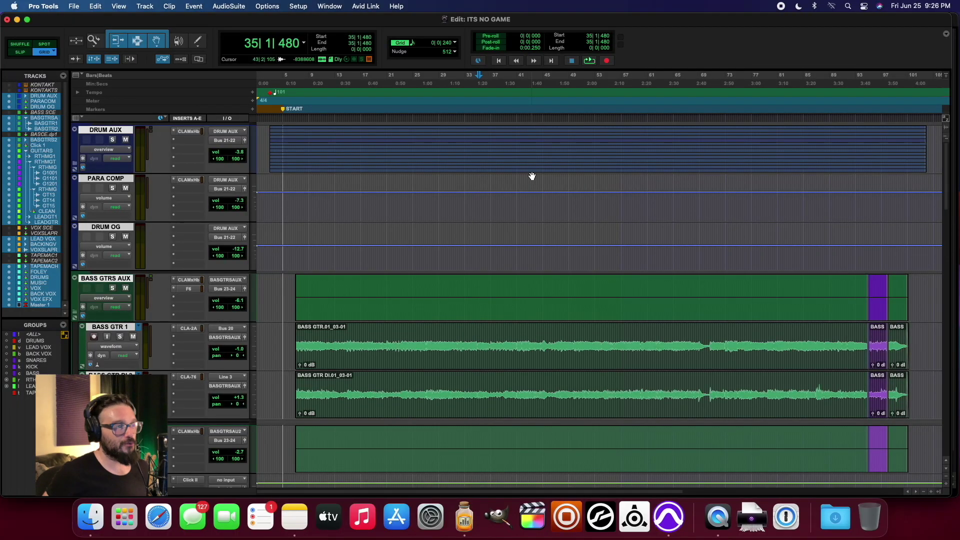
Select the timeline range from 33|2|480 to 54|4|720 across the session's tracks
{"action": "left_click_drag", "start_coordinate": [467, 80], "coordinate": [608, 95]}
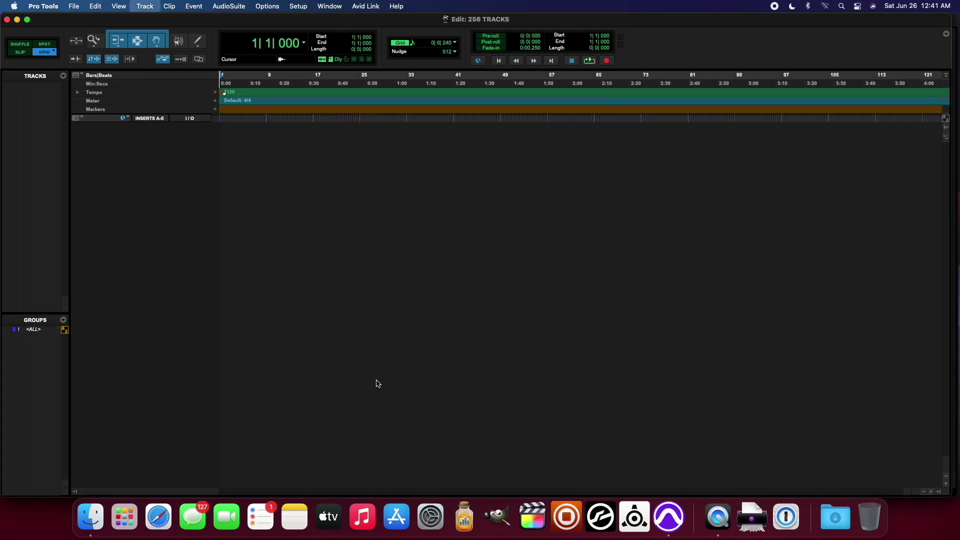
Create 256 new stereo audio tracks named Audio in the empty 256 TRACKS session
{"action": "key", "text": "super+shift+n"}
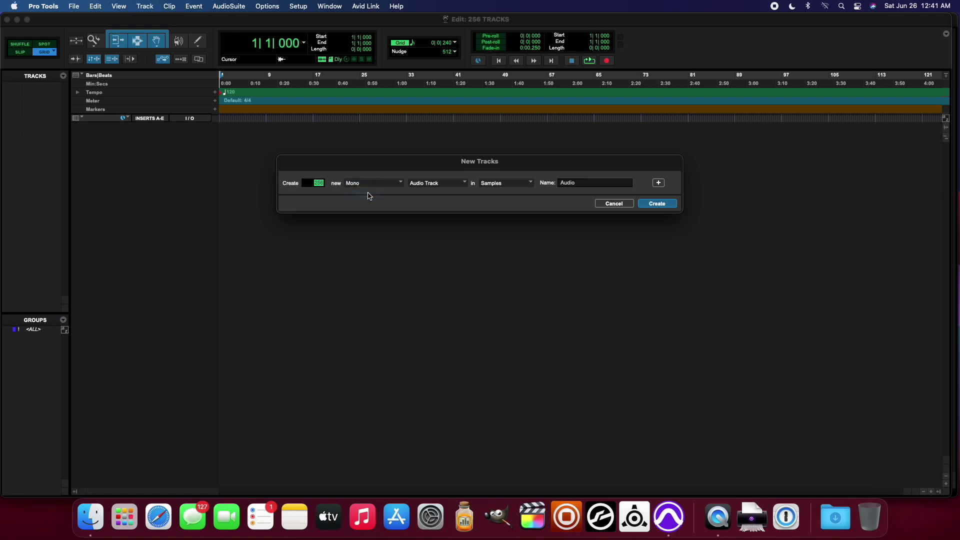
{"action": "key", "text": "Return"}
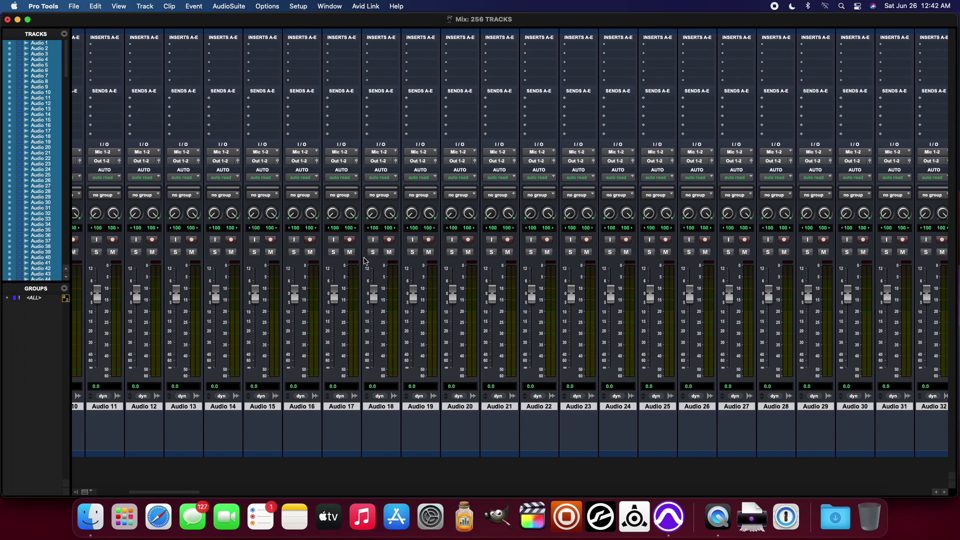
Look through the newly created audio tracks' channel strips in the Mix window, continuing to around Audio 150
{"action": "scroll", "coordinate": [365, 260], "scroll_direction": "right", "scroll_amount": 10}
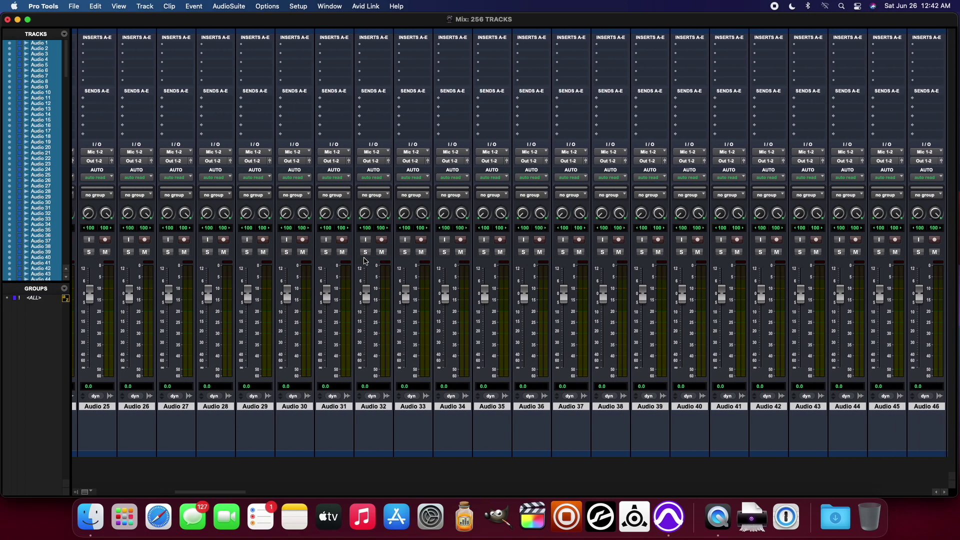
{"action": "scroll", "coordinate": [365, 260], "scroll_direction": "right", "scroll_amount": 15}
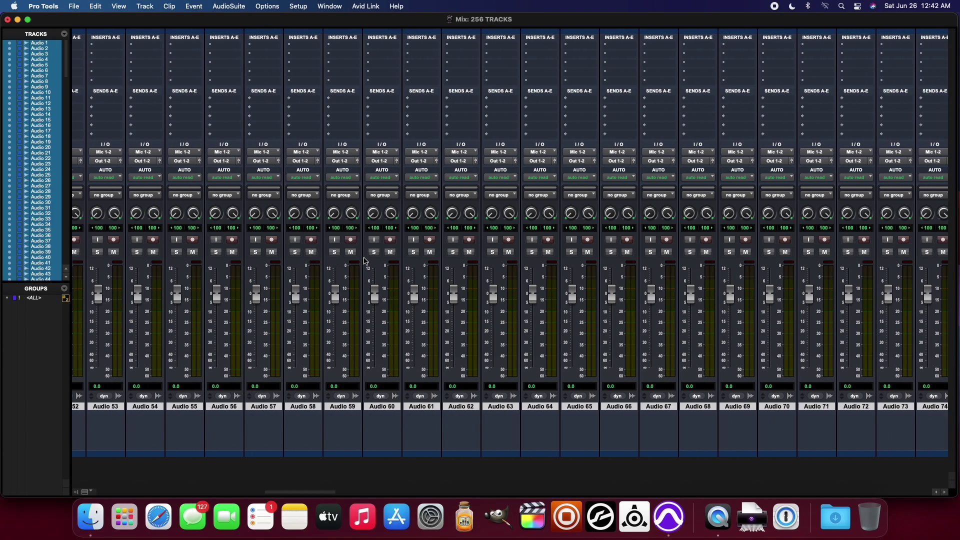
{"action": "scroll", "coordinate": [366, 260], "scroll_direction": "right", "scroll_amount": 15}
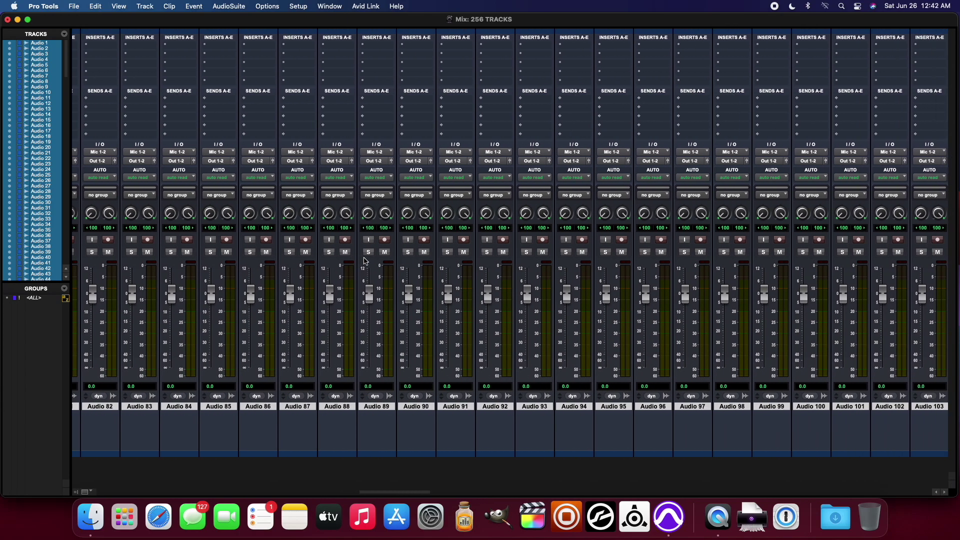
{"action": "scroll", "coordinate": [365, 261], "scroll_direction": "right", "scroll_amount": 15}
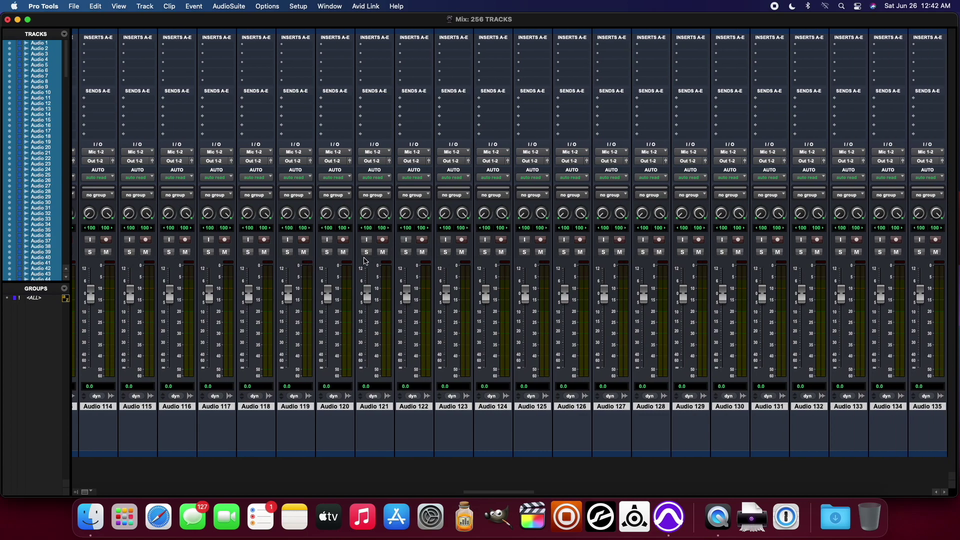
{"action": "scroll", "coordinate": [365, 260], "scroll_direction": "right", "scroll_amount": 12}
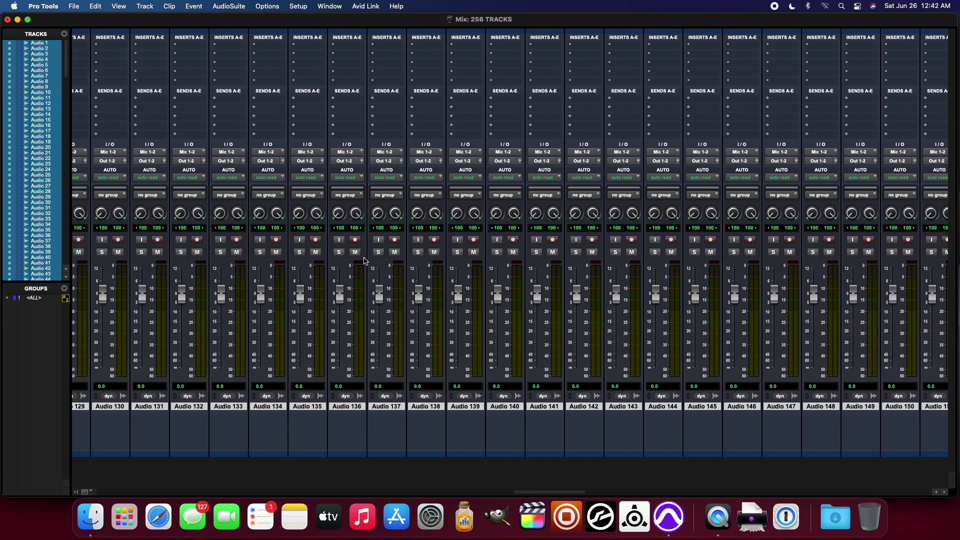
{"action": "scroll", "coordinate": [365, 261], "scroll_direction": "right", "scroll_amount": 6}
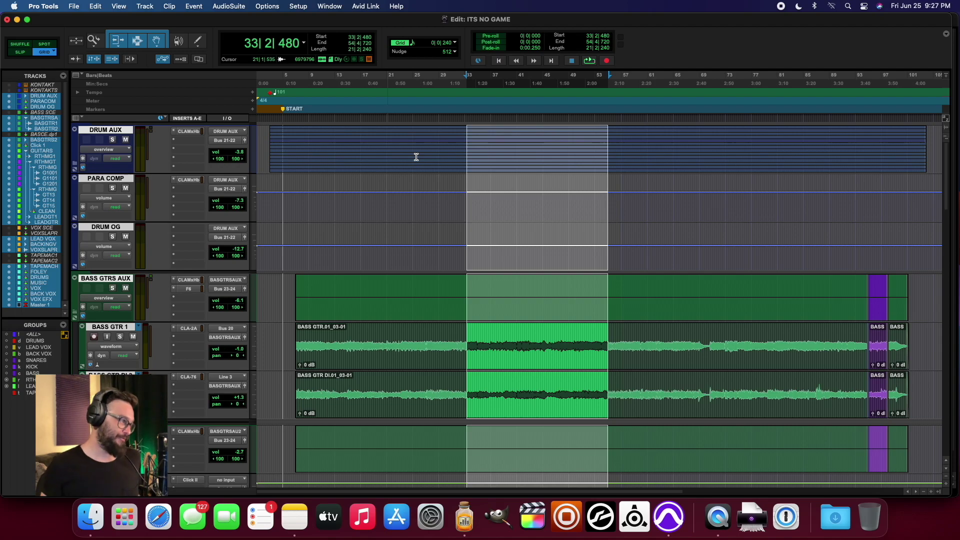
Open the track Color Palette in the ITS NO GAME session and expand its UI customization options
{"action": "double_click", "coordinate": [76, 203]}
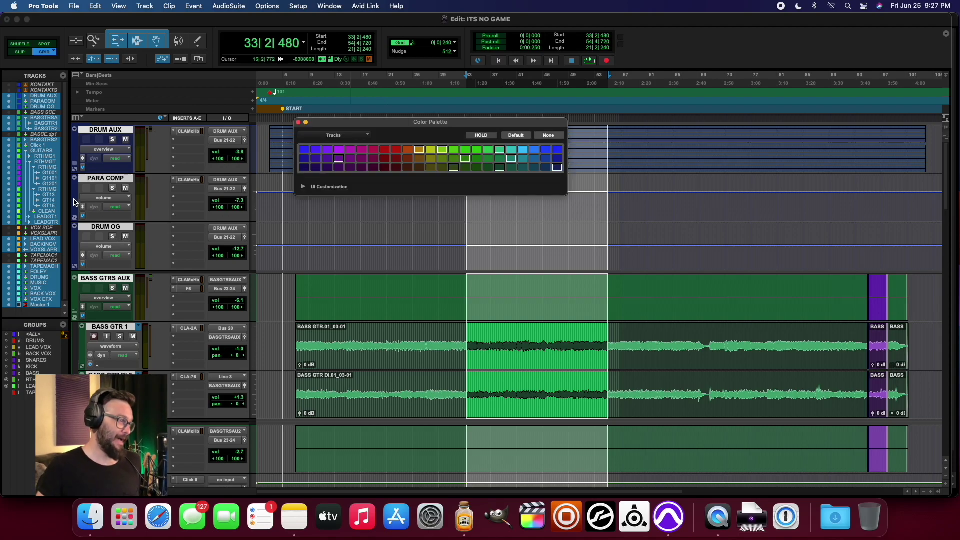
{"action": "left_click", "coordinate": [303, 187]}
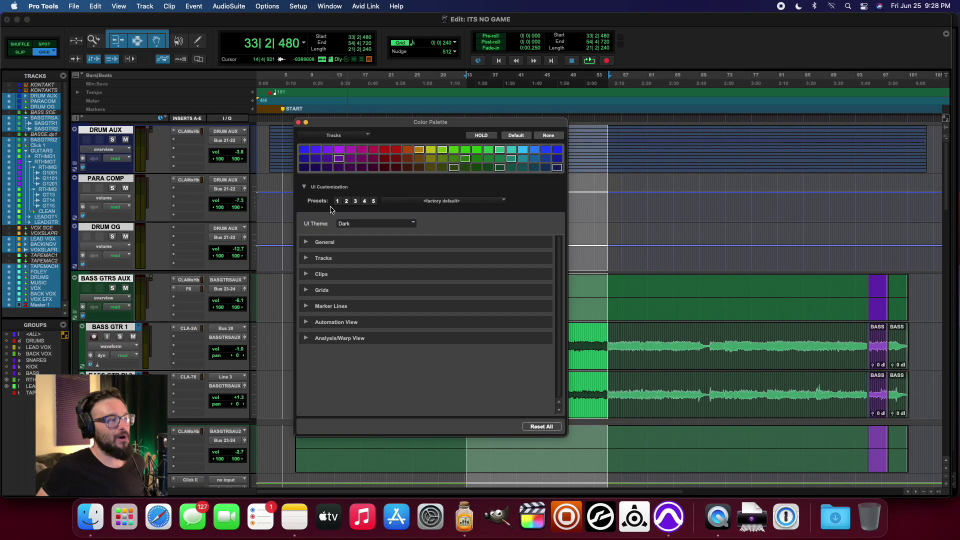
Try the Classic UI theme and return the theme to Dark
{"action": "left_click", "coordinate": [350, 223]}
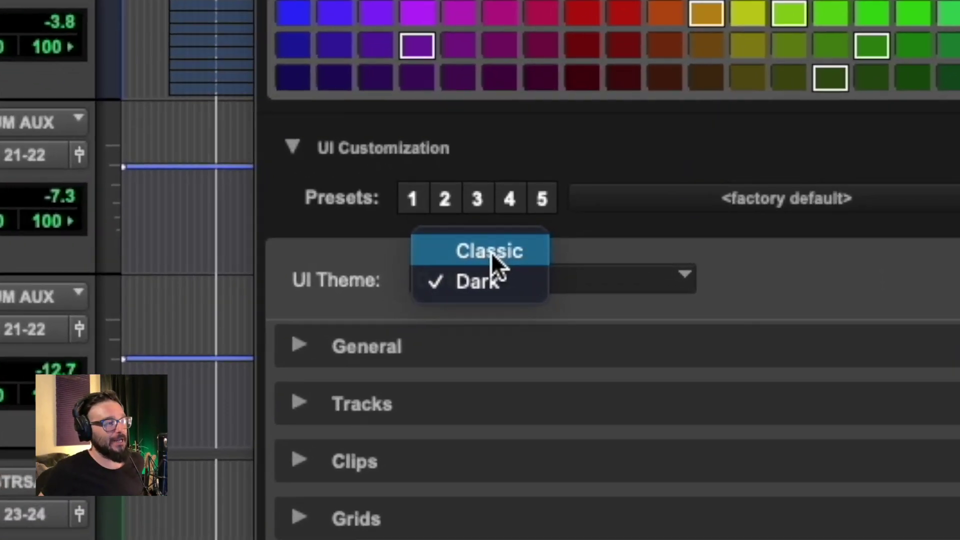
{"action": "left_click", "coordinate": [417, 231]}
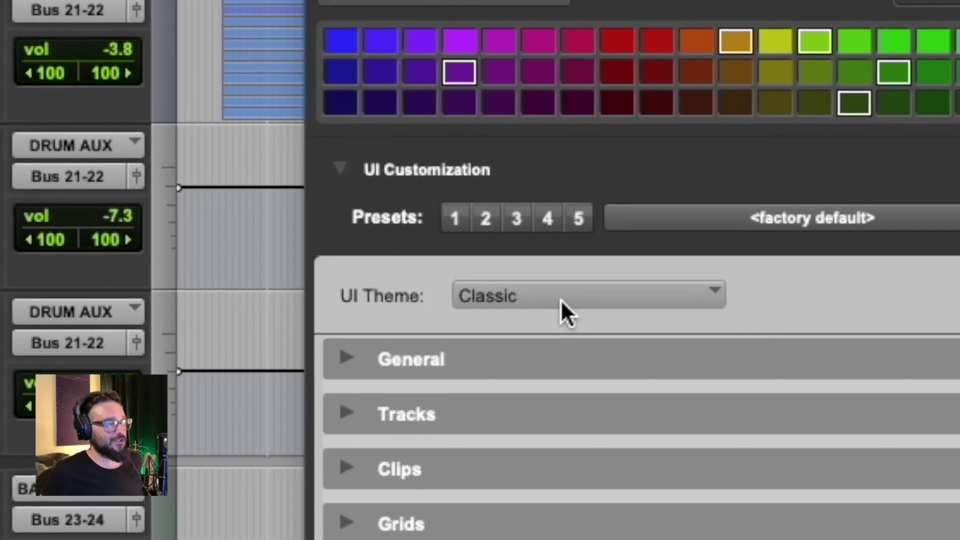
{"action": "left_click", "coordinate": [540, 285]}
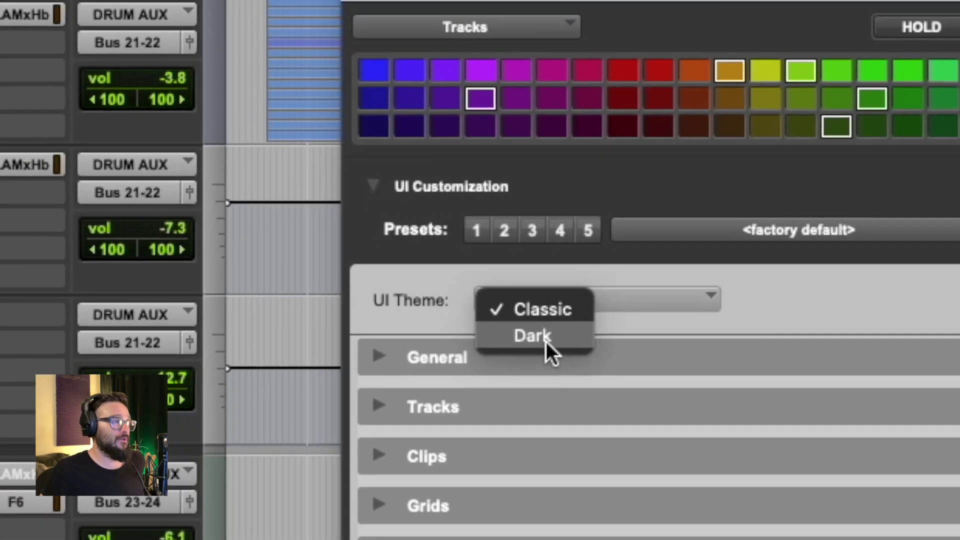
{"action": "left_click", "coordinate": [476, 320]}
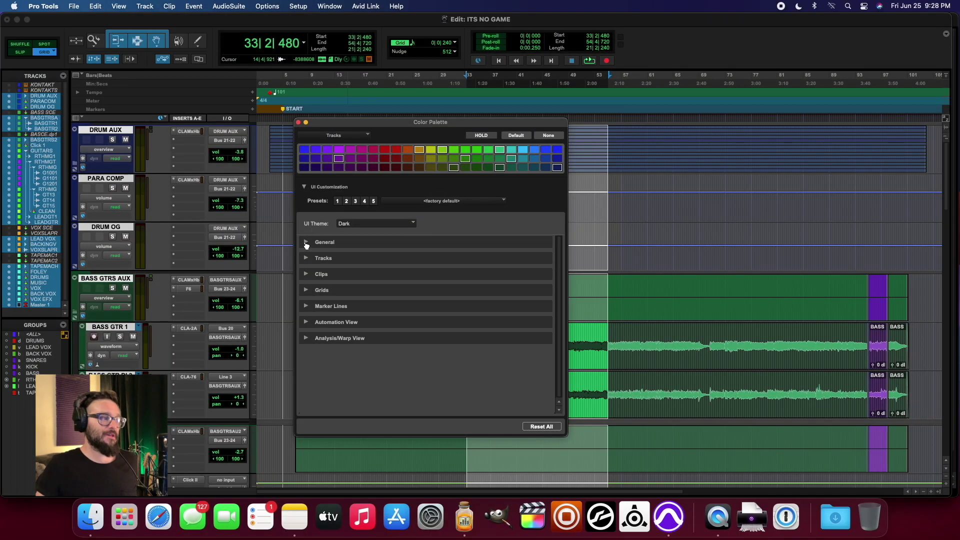
Set the general text brightness to 76 in the UI customization
{"action": "left_click", "coordinate": [306, 243]}
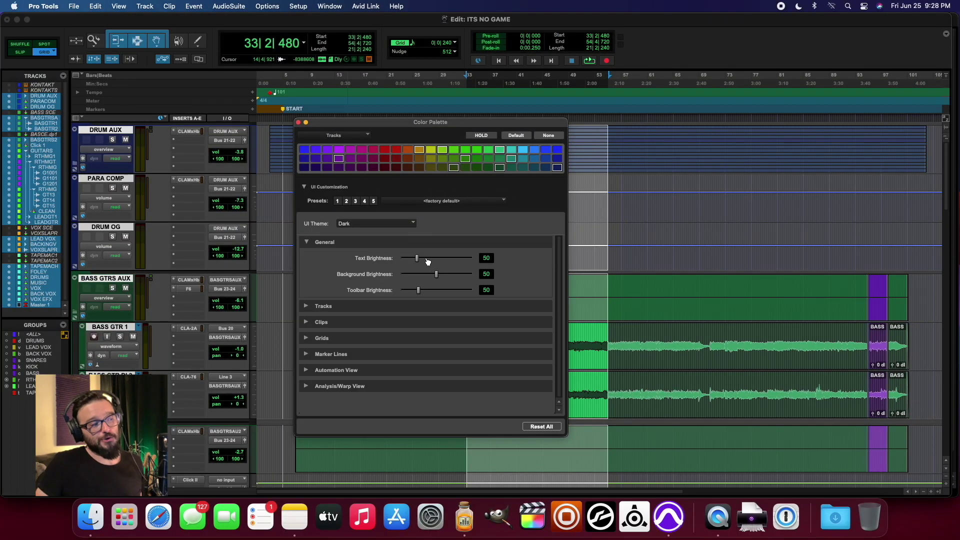
{"action": "left_click_drag", "start_coordinate": [418, 259], "coordinate": [448, 259]}
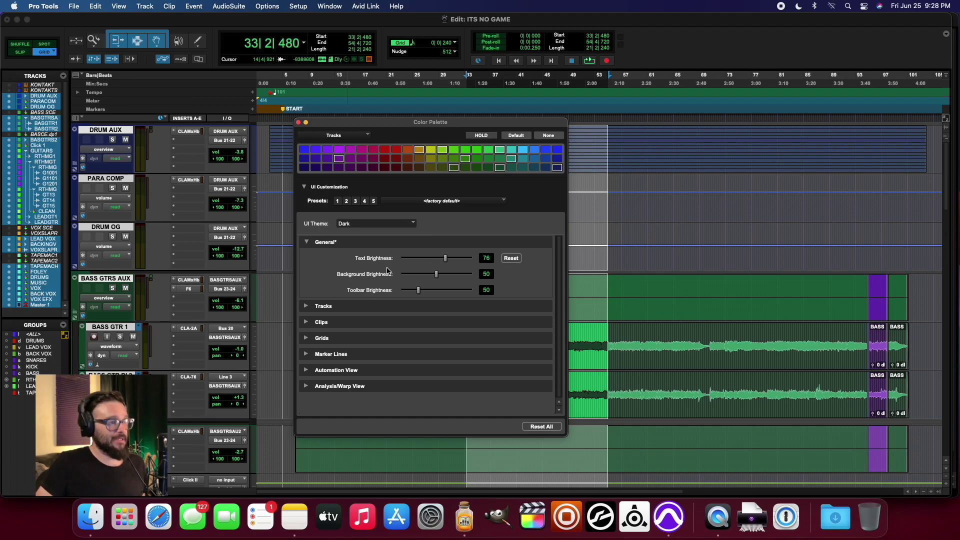
{"action": "left_click", "coordinate": [108, 278]}
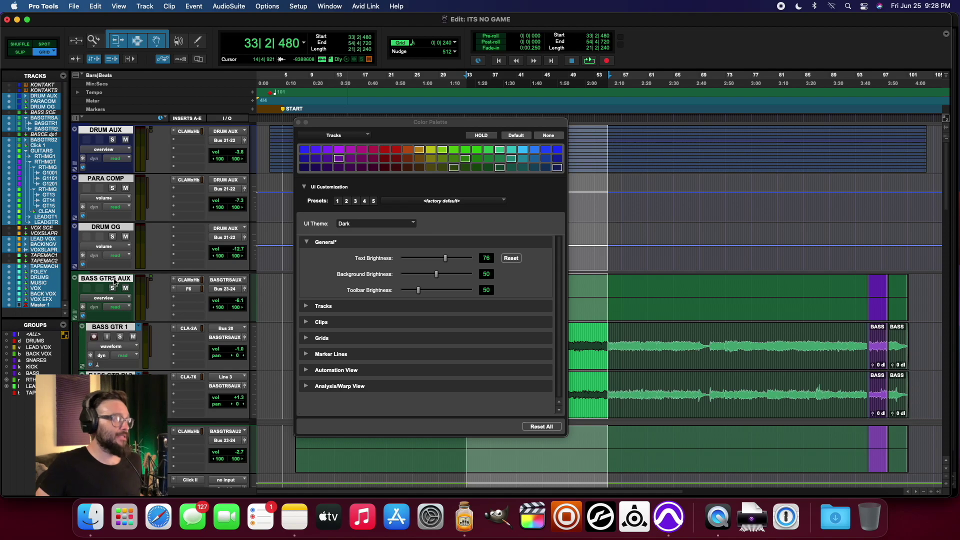
Set the track header saturation to 33 and folder track header brightness to 27, with the edit selection at its default
{"action": "left_click", "coordinate": [313, 306]}
{"action": "scroll", "coordinate": [410, 325], "scroll_direction": "down", "scroll_amount": 2}
{"action": "left_click_drag", "start_coordinate": [401, 308], "coordinate": [421, 343]}
{"action": "left_click", "coordinate": [511, 341]}
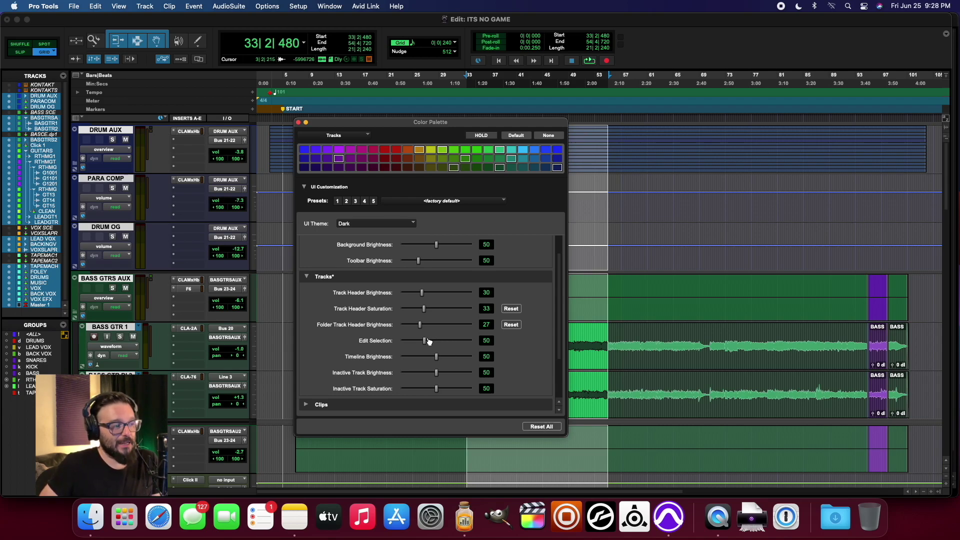
Try an edit selection value of 80, reset it, and set it to 61
{"action": "left_click_drag", "start_coordinate": [427, 340], "coordinate": [440, 343]}
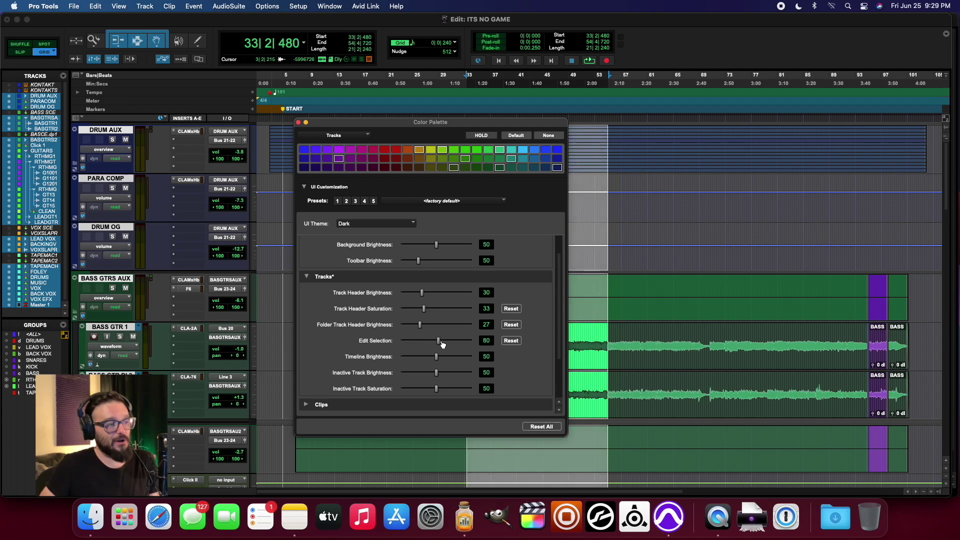
{"action": "left_click", "coordinate": [519, 342]}
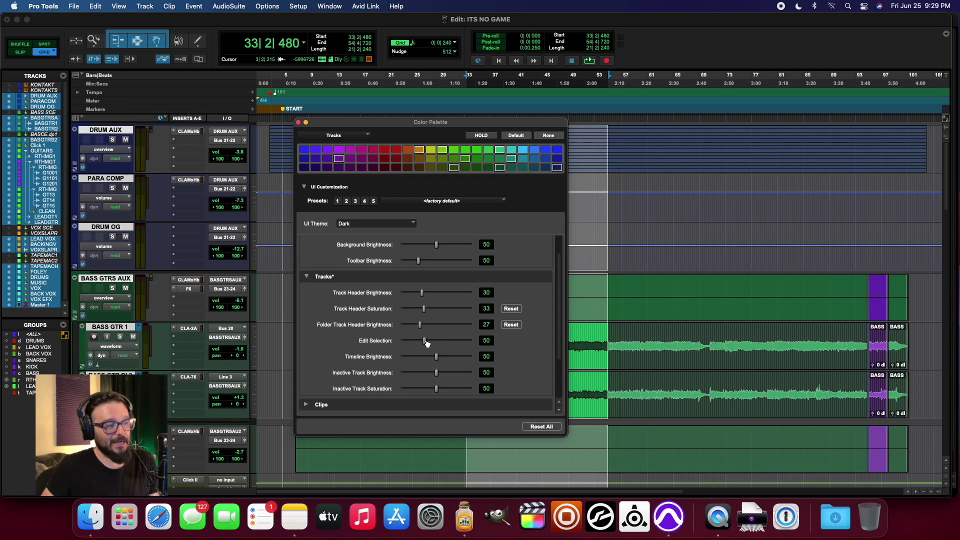
{"action": "left_click_drag", "start_coordinate": [427, 342], "coordinate": [430, 343]}
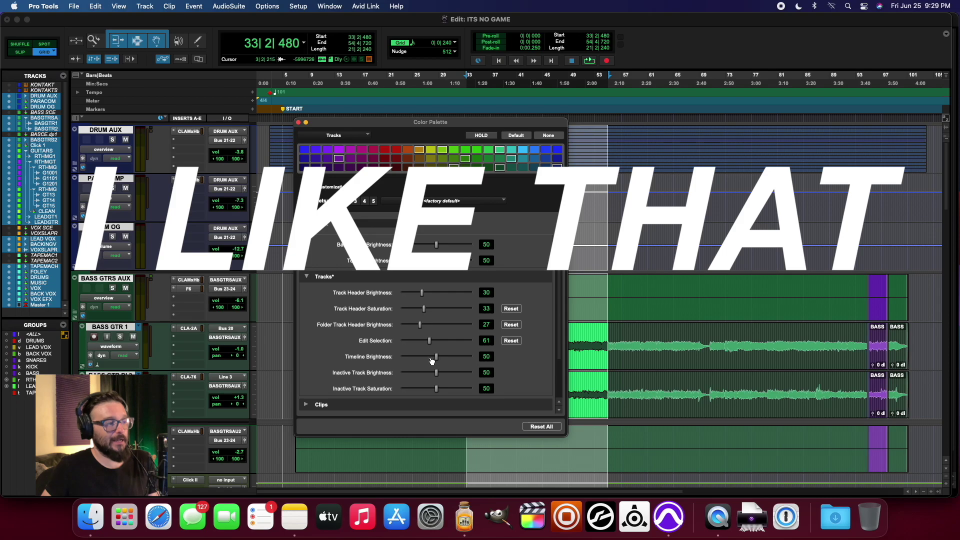
Set the timeline brightness to 43 and the marker line brightness to 42
{"action": "mouse_move", "coordinate": [437, 357]}
{"action": "left_mouse_down"}
{"action": "mouse_move", "coordinate": [446, 358]}
{"action": "mouse_move", "coordinate": [433, 357]}
{"action": "left_mouse_up"}
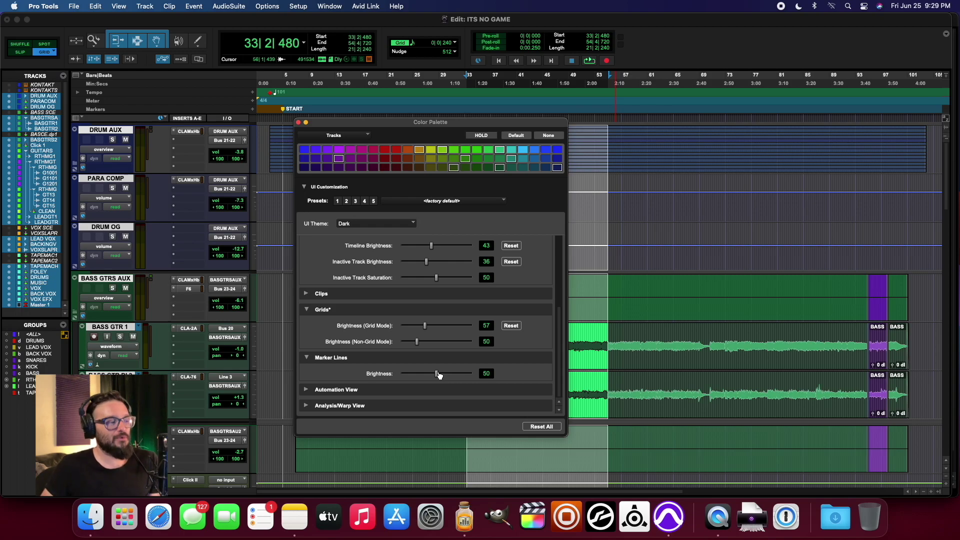
{"action": "left_click_drag", "start_coordinate": [438, 375], "coordinate": [432, 375]}
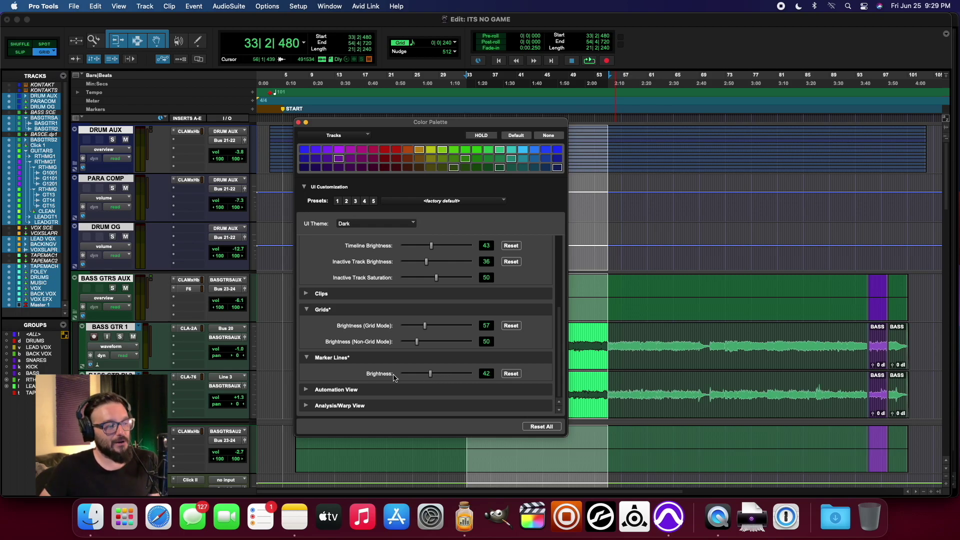
Try a clip waveform brightness of 0 and reset it to its default
{"action": "left_click", "coordinate": [305, 294]}
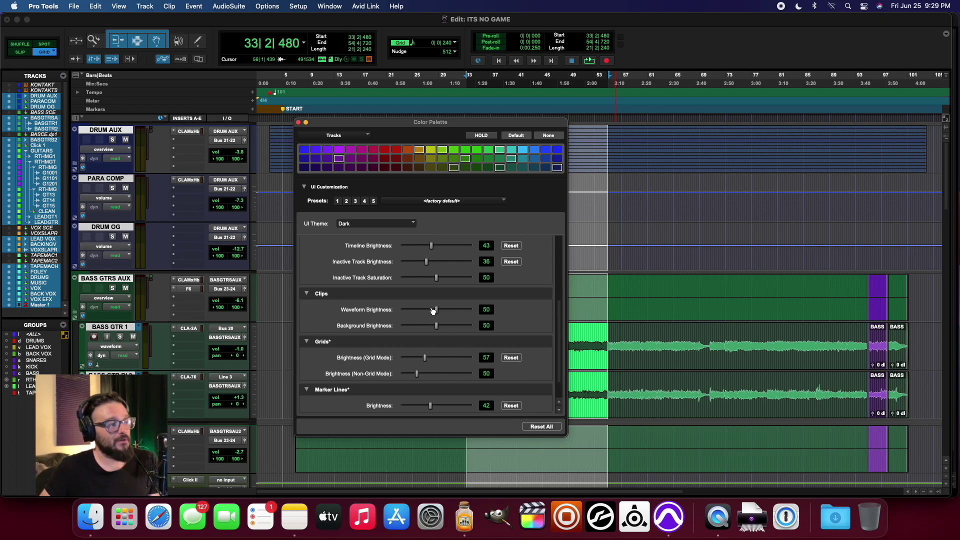
{"action": "left_click_drag", "start_coordinate": [454, 311], "coordinate": [403, 313]}
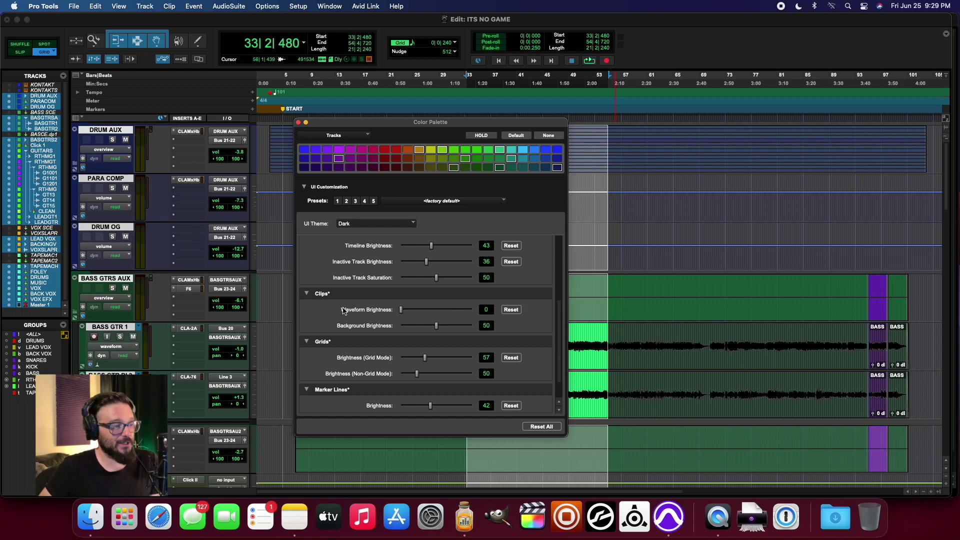
{"action": "left_click", "coordinate": [511, 310]}
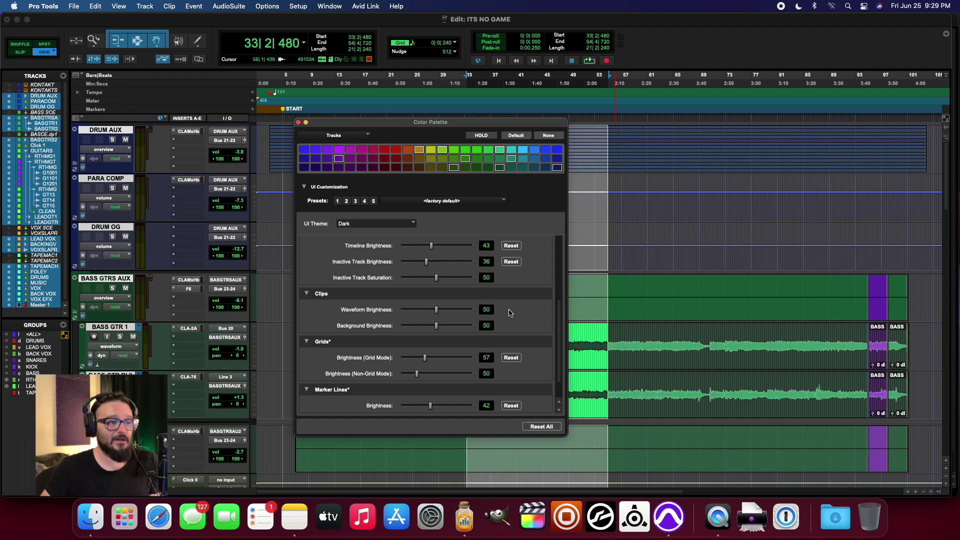
{"action": "scroll", "coordinate": [435, 315], "scroll_direction": "down", "scroll_amount": 4}
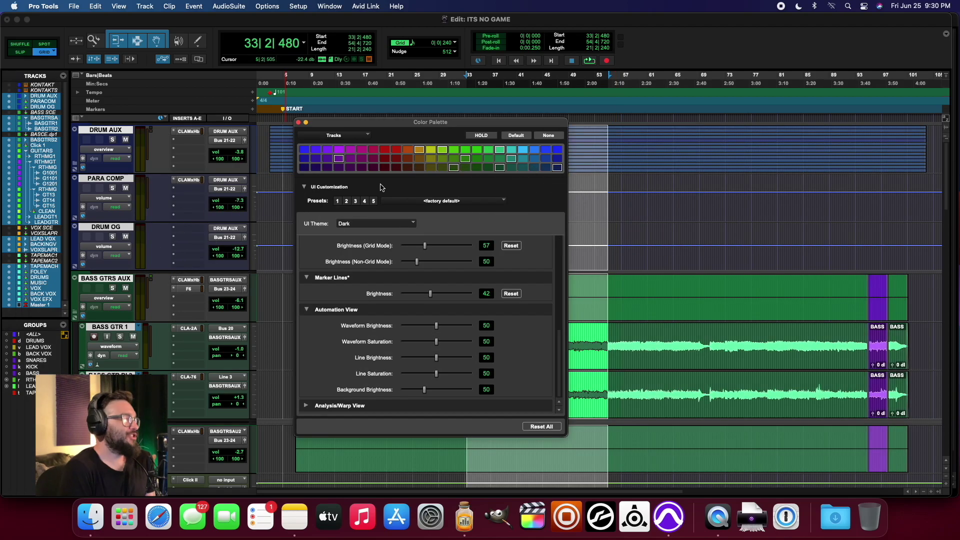
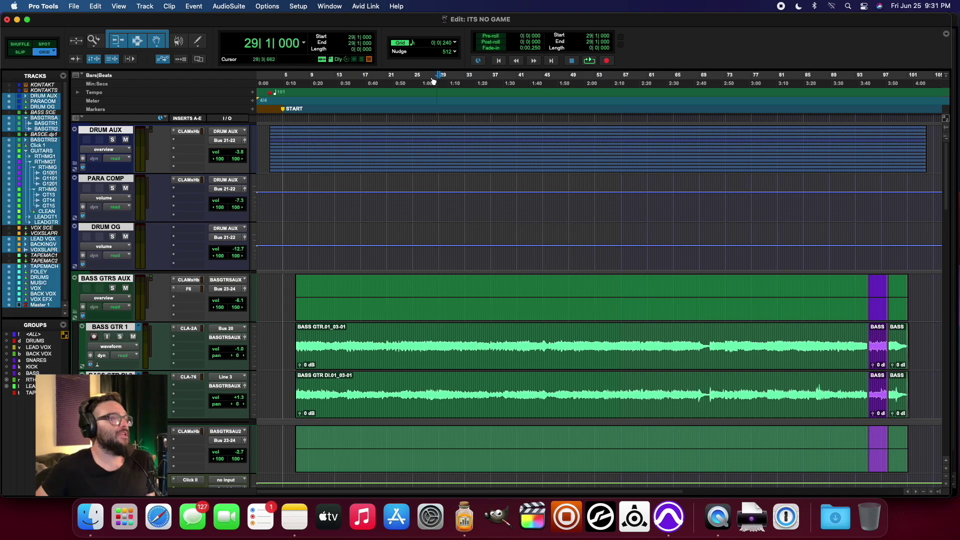
Select the timeline range from 32|2|720 to 51|1|720 across the session's tracks
{"action": "left_click_drag", "start_coordinate": [420, 75], "coordinate": [601, 96]}
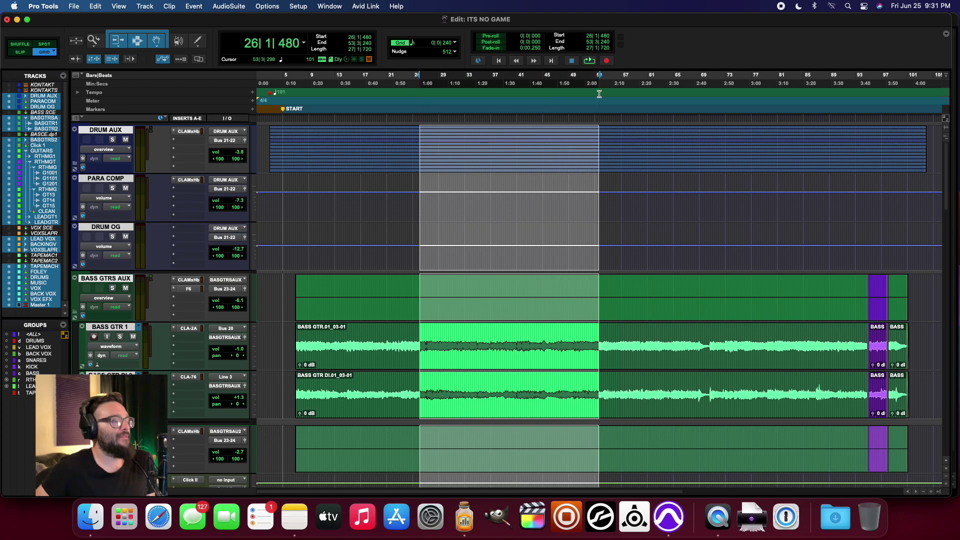
{"action": "left_click", "coordinate": [623, 98]}
{"action": "left_click_drag", "start_coordinate": [461, 80], "coordinate": [583, 95]}
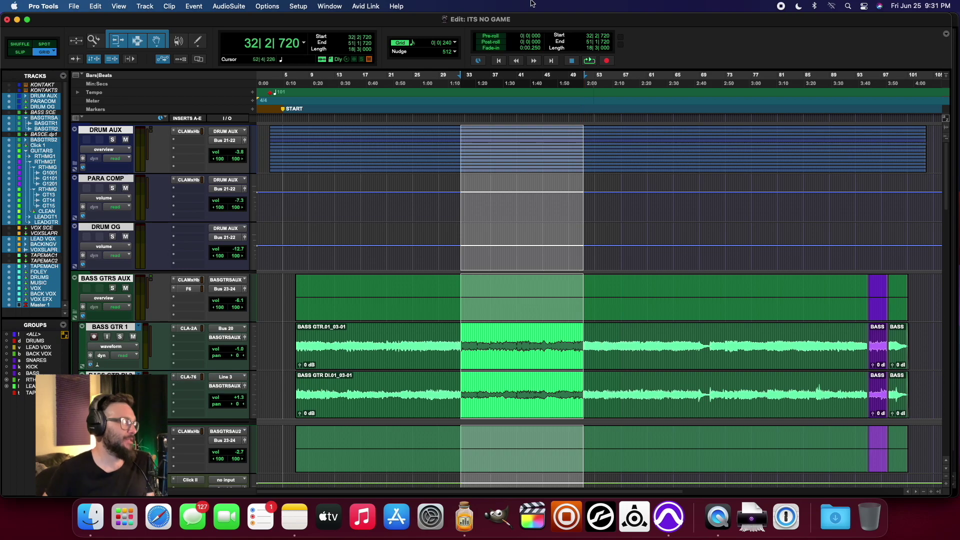
Look up the Delay Compensation setting among the session options without changing it
{"action": "left_click", "coordinate": [165, 4]}
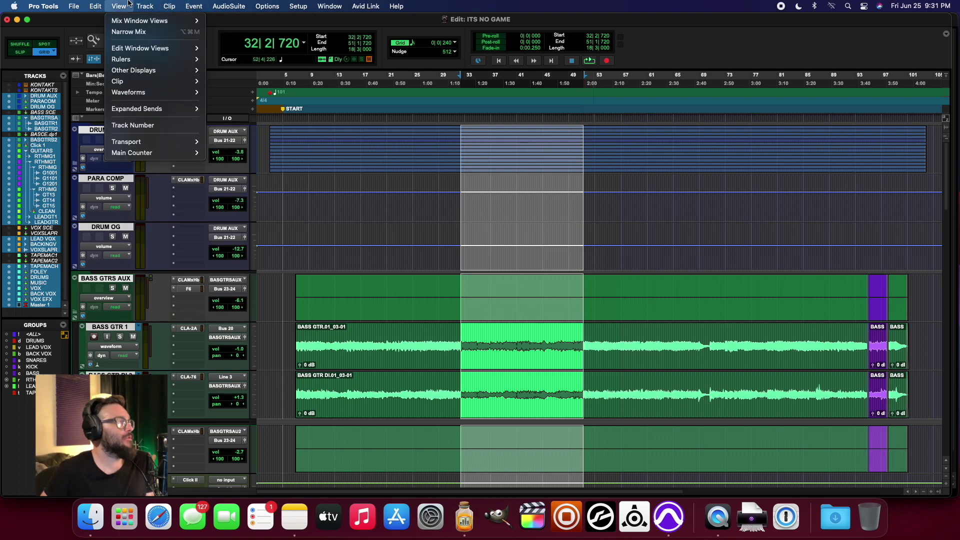
{"action": "mouse_move", "coordinate": [137, 5]}
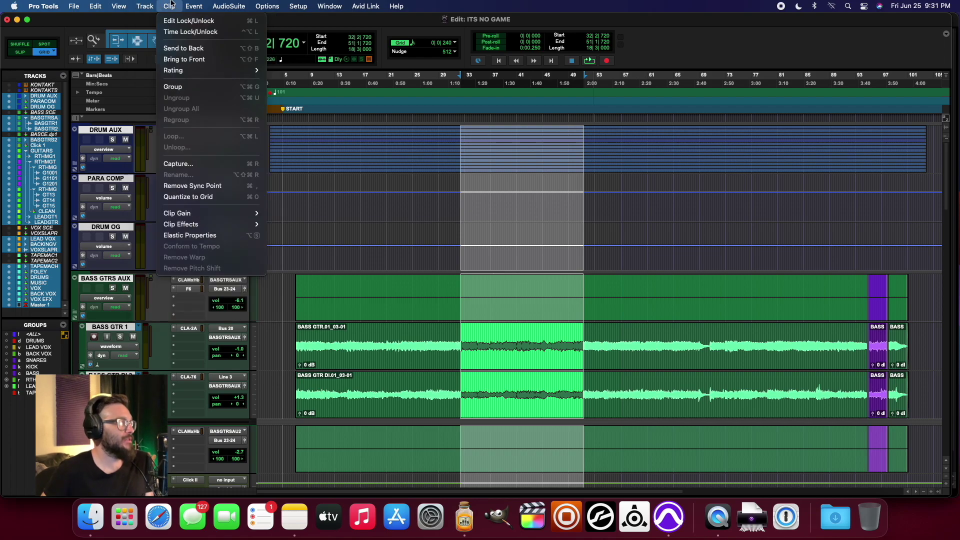
{"action": "mouse_move", "coordinate": [223, 4]}
{"action": "mouse_move", "coordinate": [260, 4]}
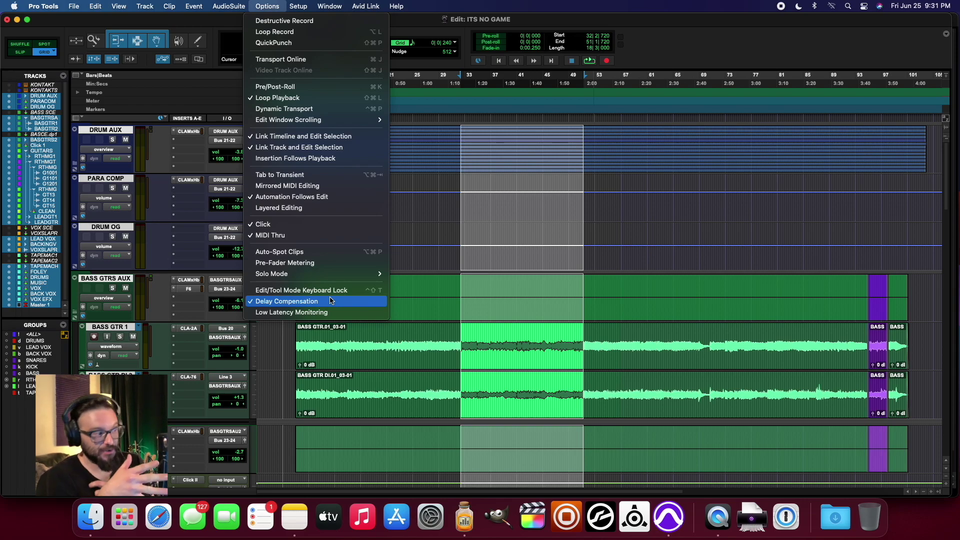
{"action": "left_click", "coordinate": [192, 328]}
Inspect the CLA-2A on BASS GTR 1, the CLA-76 on the bass DI track and the CLA MixHub on BASS GTRS AUX, closing the plug-in window
{"action": "left_click", "coordinate": [190, 328]}
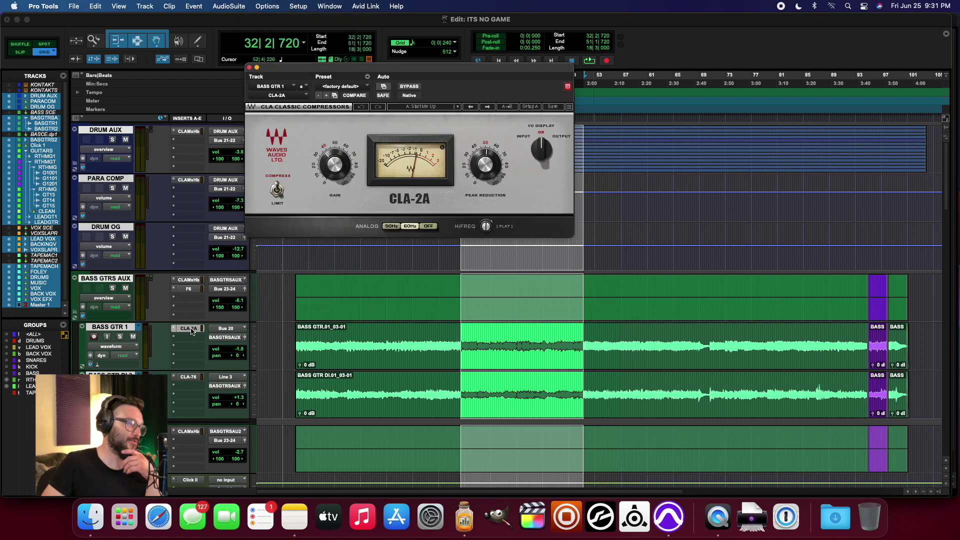
{"action": "left_click", "coordinate": [188, 377]}
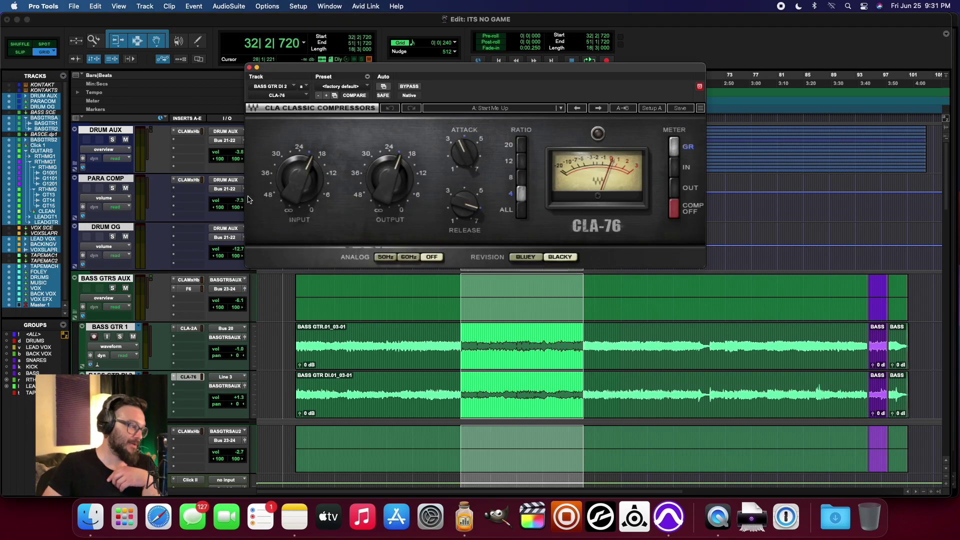
{"action": "left_click", "coordinate": [198, 280]}
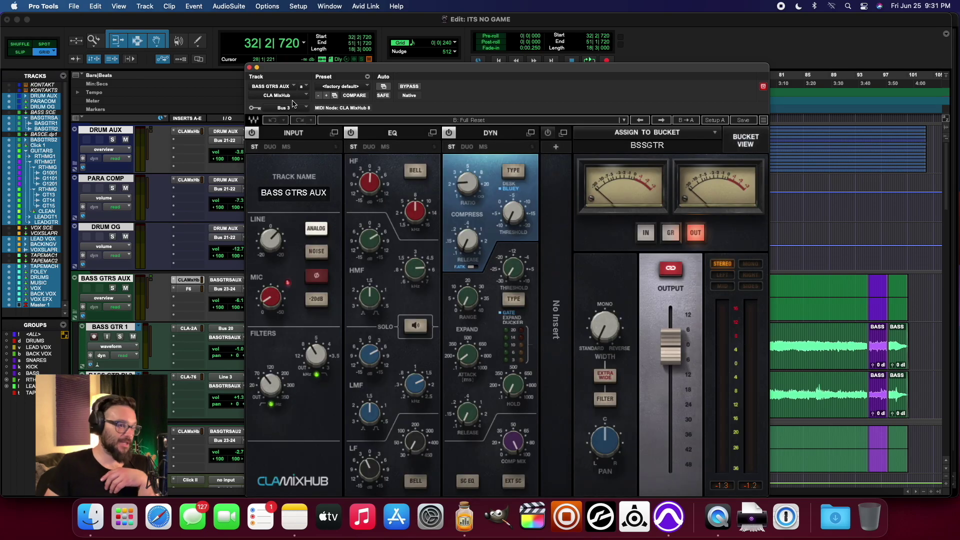
{"action": "left_click", "coordinate": [249, 67]}
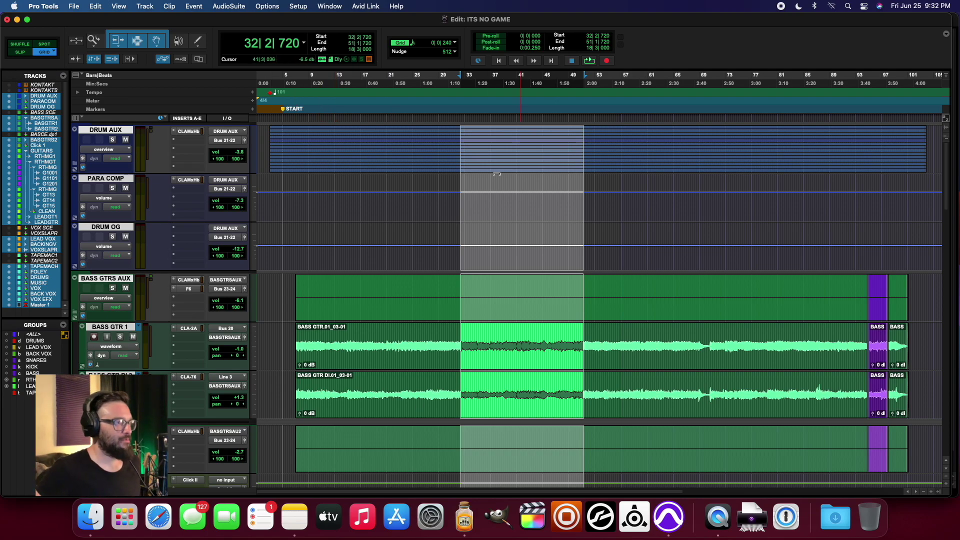
Play the selected range and switch Delay Compensation off and back on to compare the sound
{"action": "key", "text": "space"}
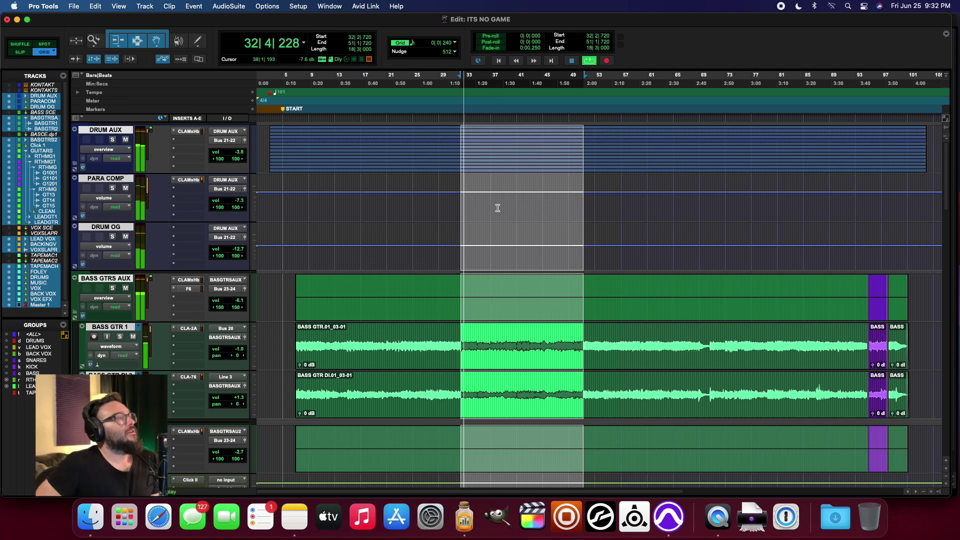
{"action": "left_click", "coordinate": [298, 6]}
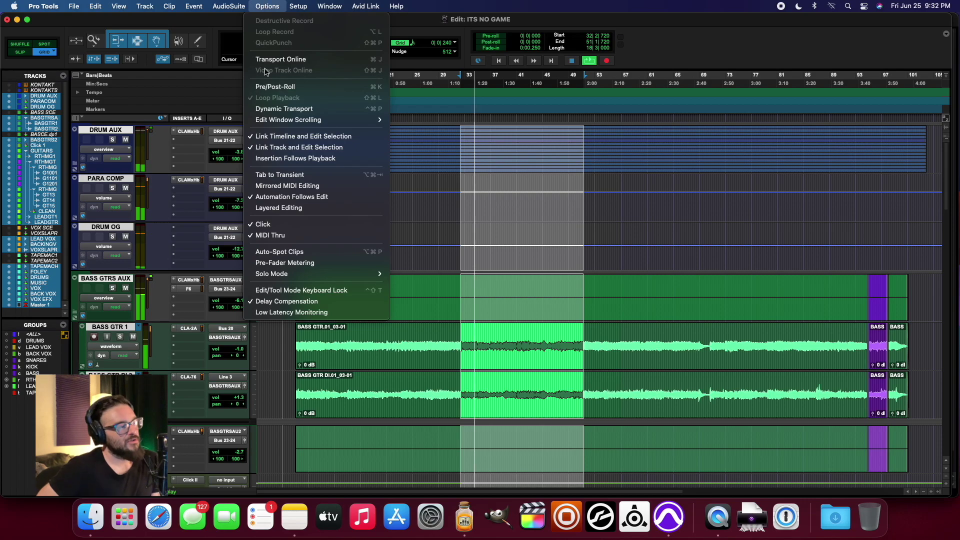
{"action": "left_click", "coordinate": [286, 303]}
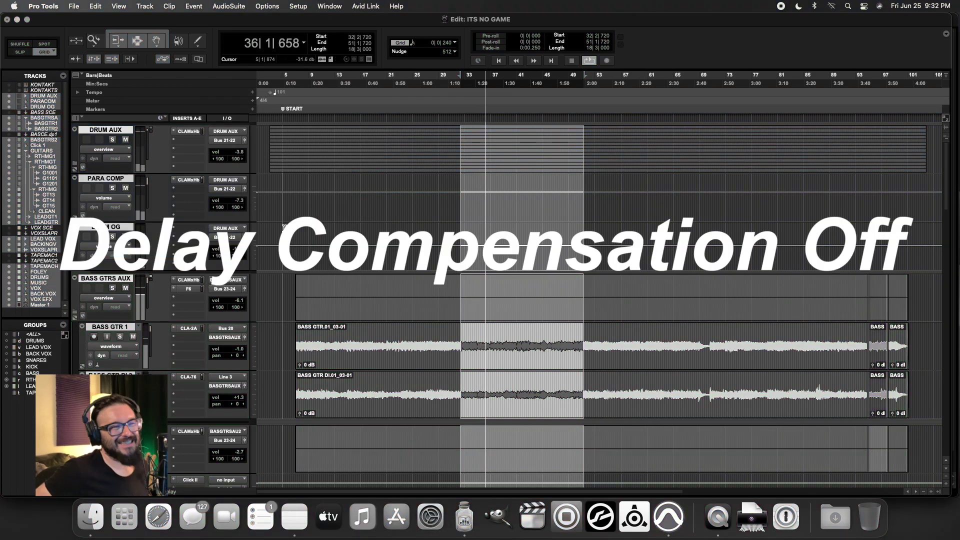
{"action": "left_click", "coordinate": [295, 6]}
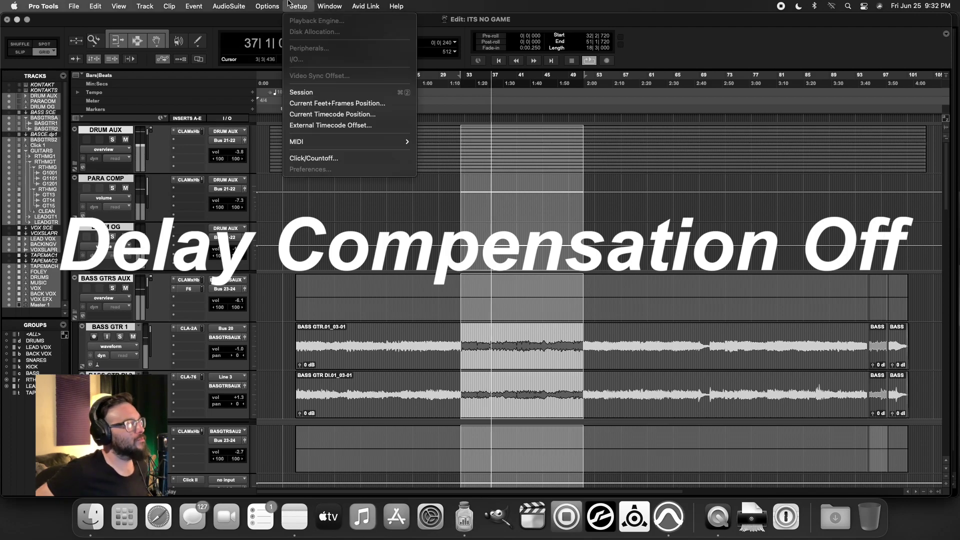
{"action": "mouse_move", "coordinate": [256, 5]}
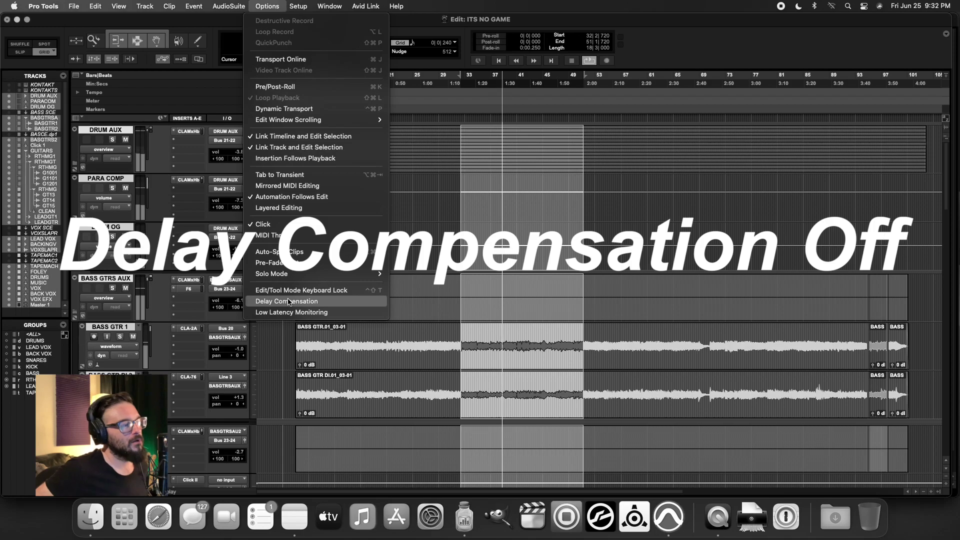
{"action": "left_click", "coordinate": [288, 301]}
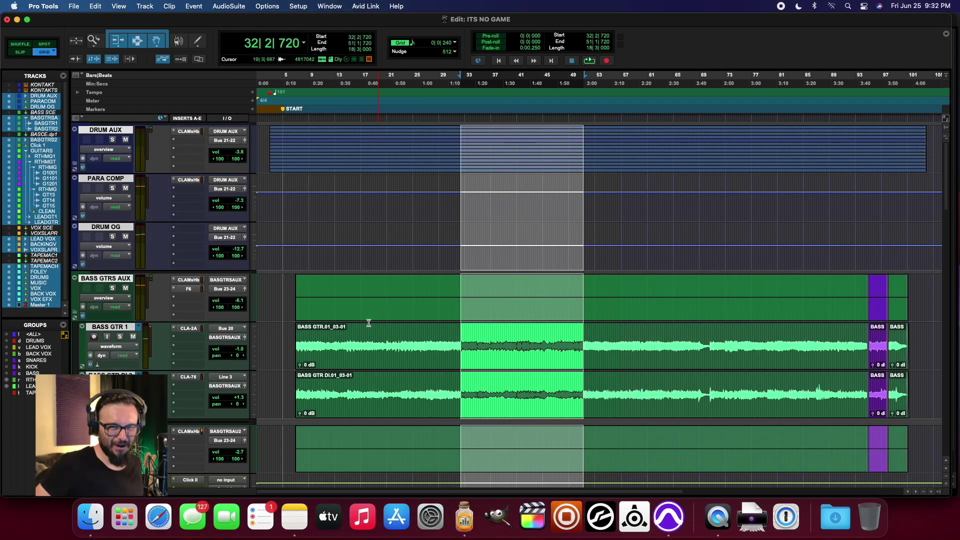
Turn Delay Compensation off, listen to the selected range, re-enable the compensation during playback and stop
{"action": "left_click", "coordinate": [267, 6]}
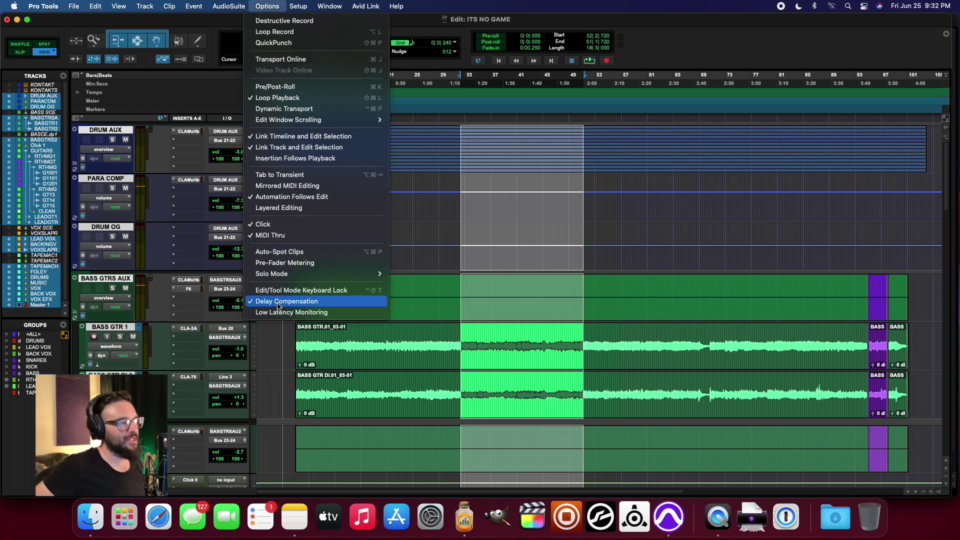
{"action": "left_click", "coordinate": [284, 302]}
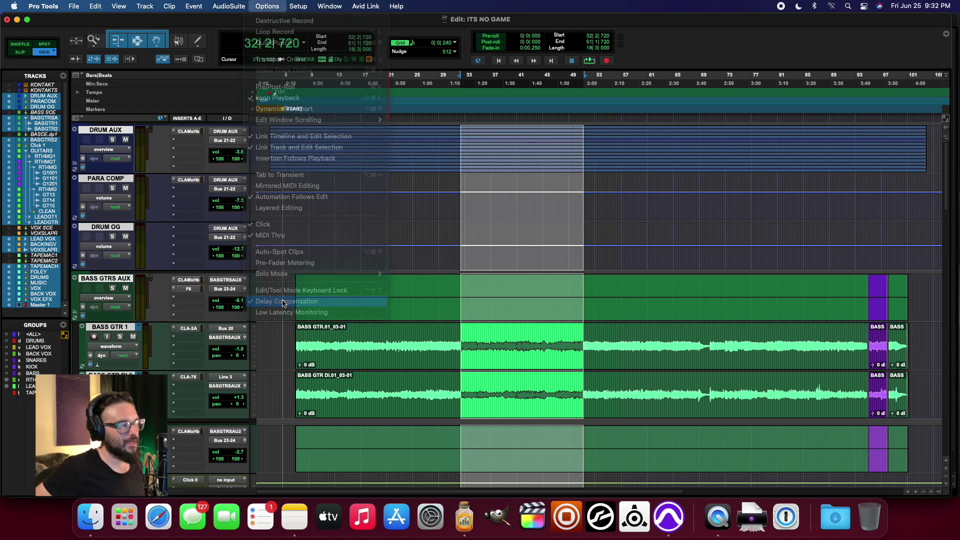
{"action": "left_click", "coordinate": [298, 6]}
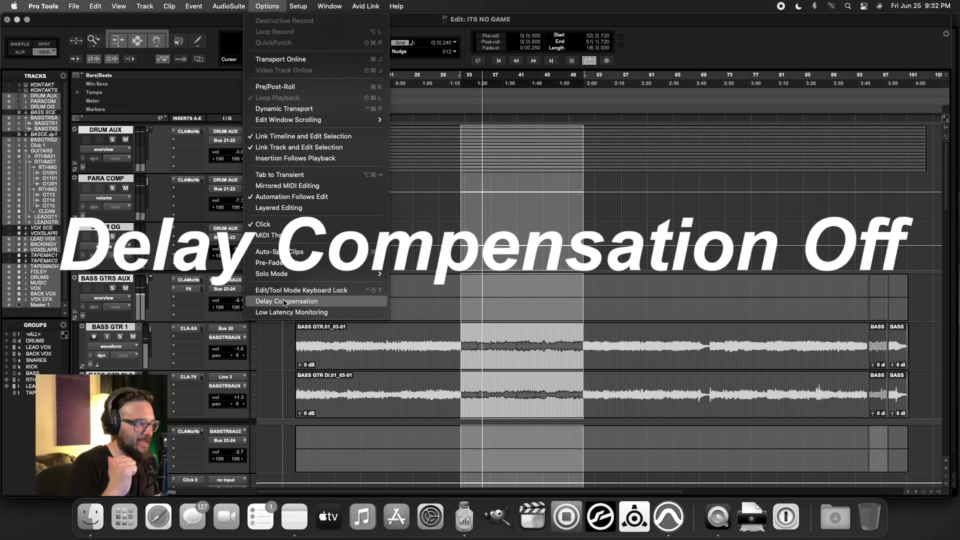
{"action": "left_click", "coordinate": [284, 302]}
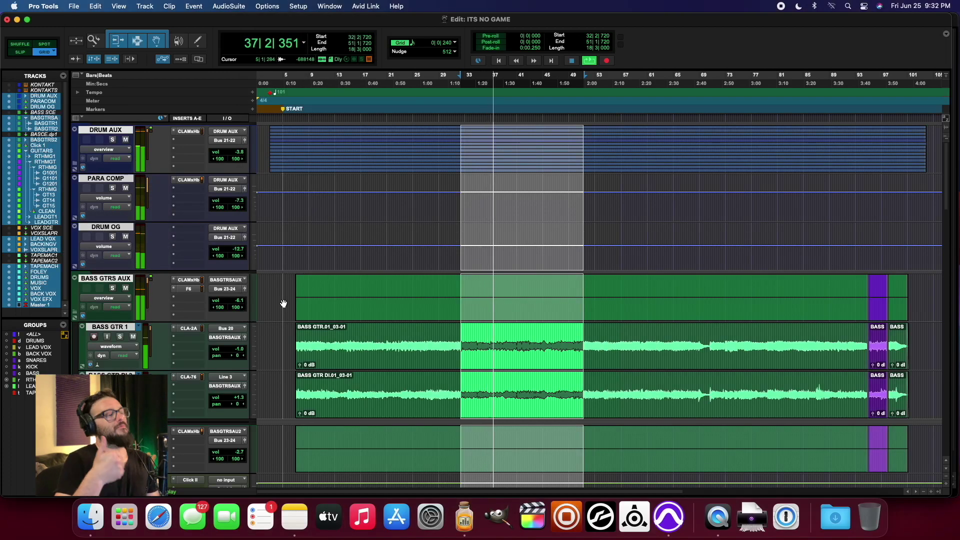
{"action": "key", "text": "space"}
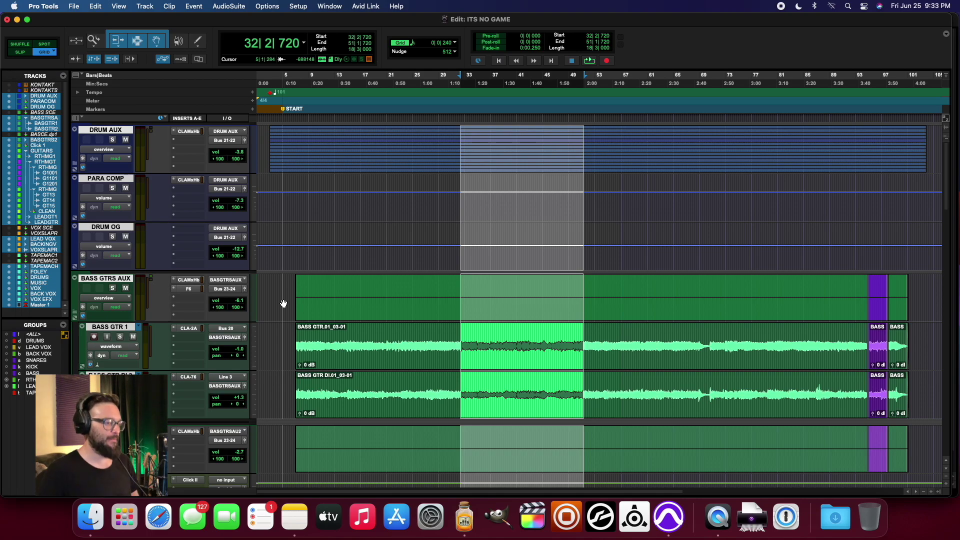
Play the selection again, disable Delay Compensation, stop playback and enable the compensation again
{"action": "key", "text": "space"}
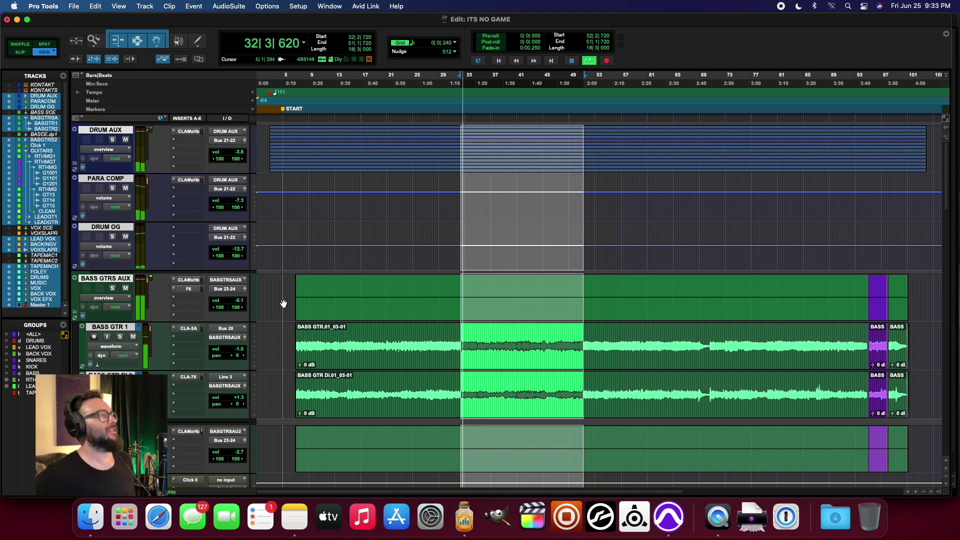
{"action": "left_click", "coordinate": [267, 6]}
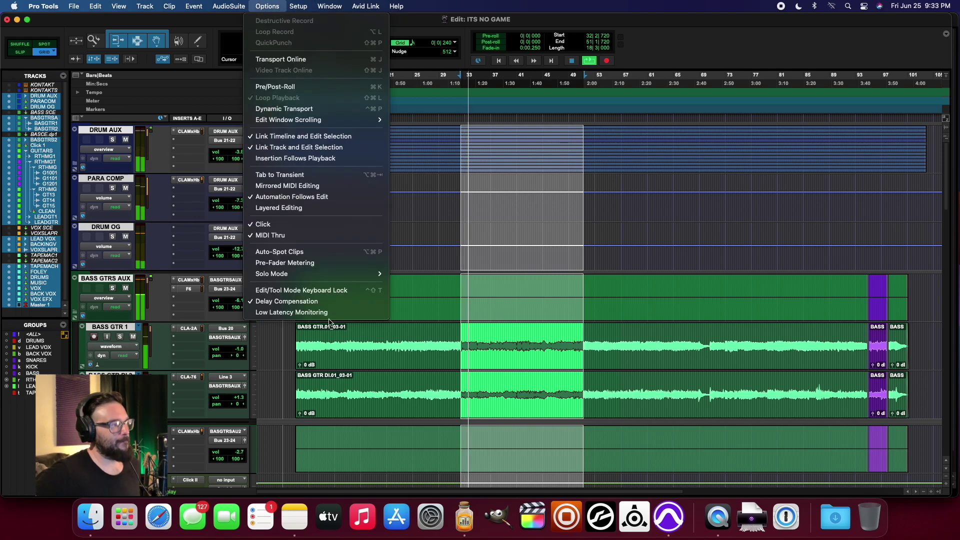
{"action": "left_click", "coordinate": [370, 302]}
{"action": "key", "text": "space"}
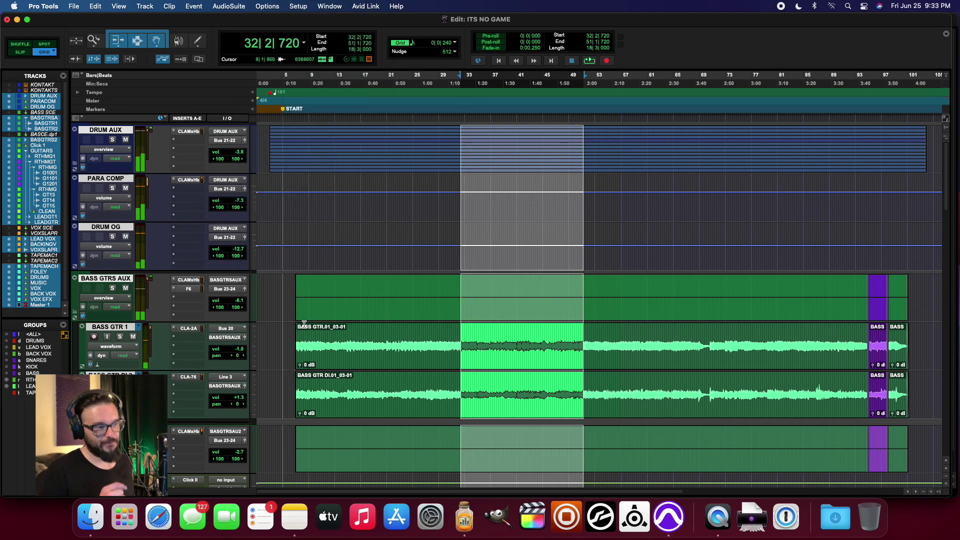
{"action": "left_click", "coordinate": [279, 5]}
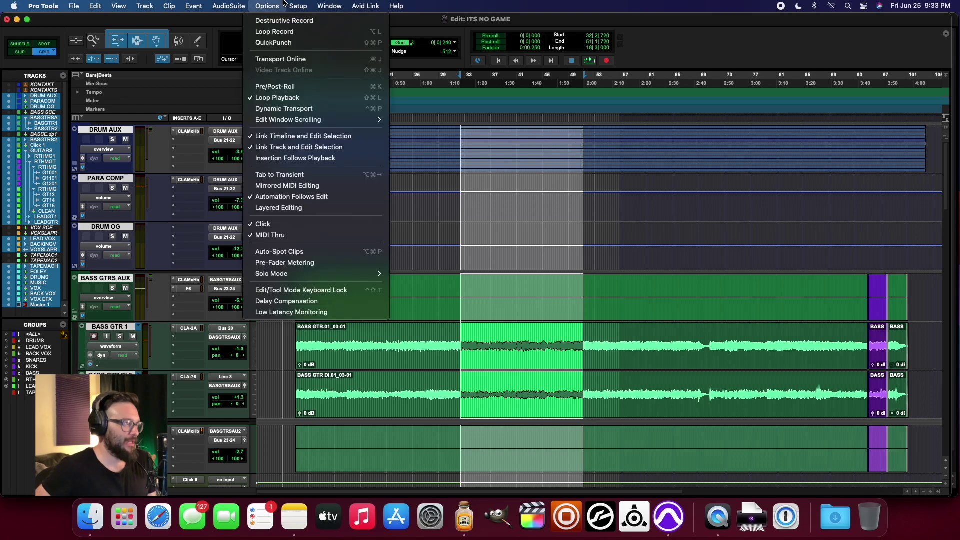
{"action": "left_click", "coordinate": [280, 303]}
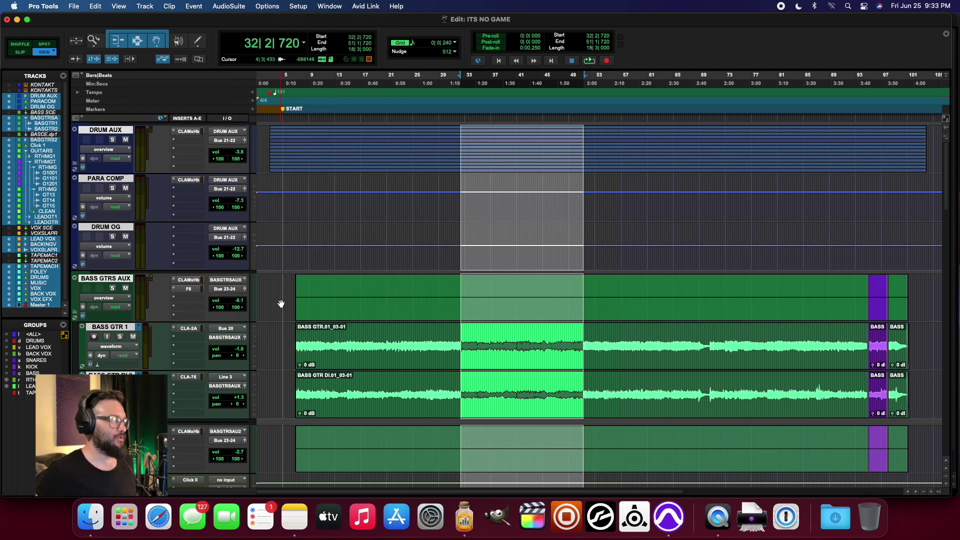
Place the edit cursor at 34|4|480 on the BASS GTR 1 track, listen from there and stop playback
{"action": "left_click", "coordinate": [267, 5]}
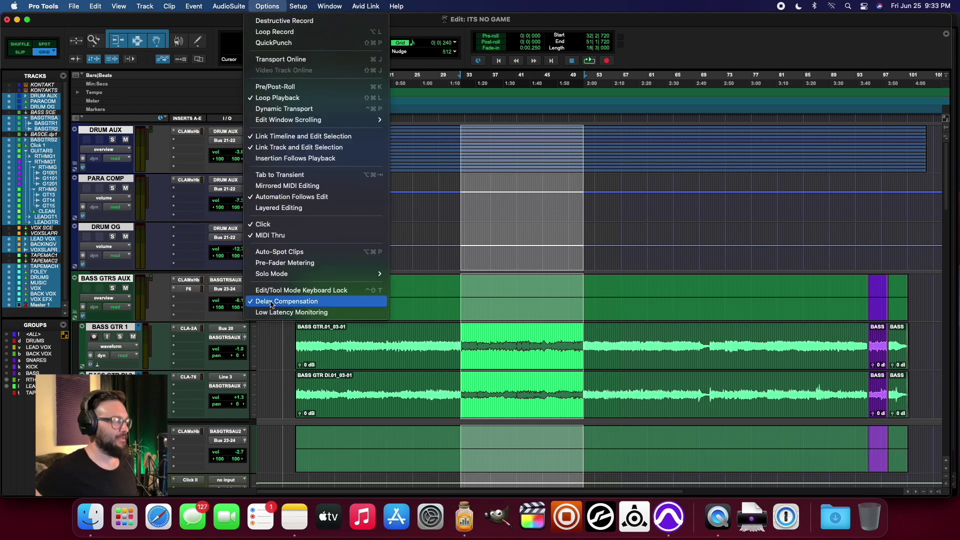
{"action": "left_click", "coordinate": [553, 333]}
{"action": "left_click", "coordinate": [477, 337]}
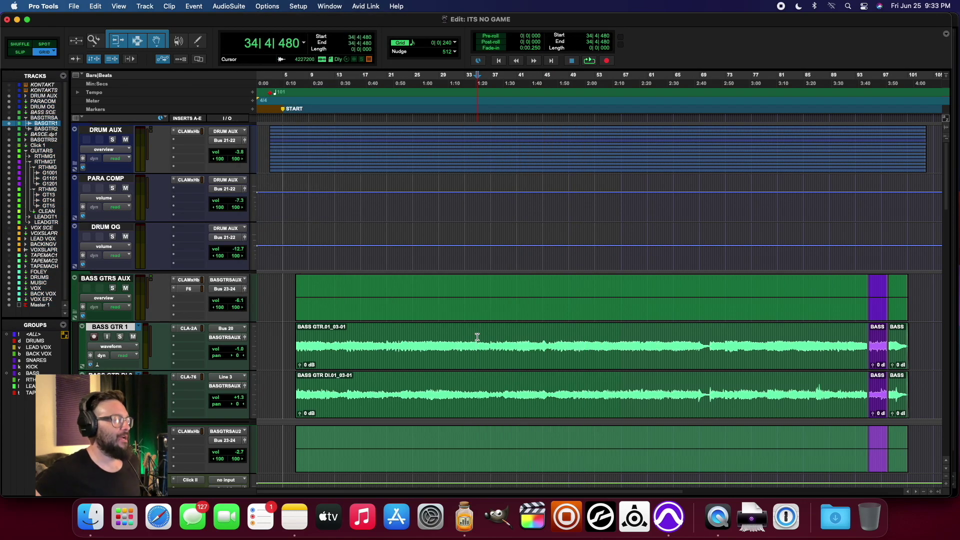
{"action": "key", "text": "space"}
{"action": "left_click", "coordinate": [229, 6]}
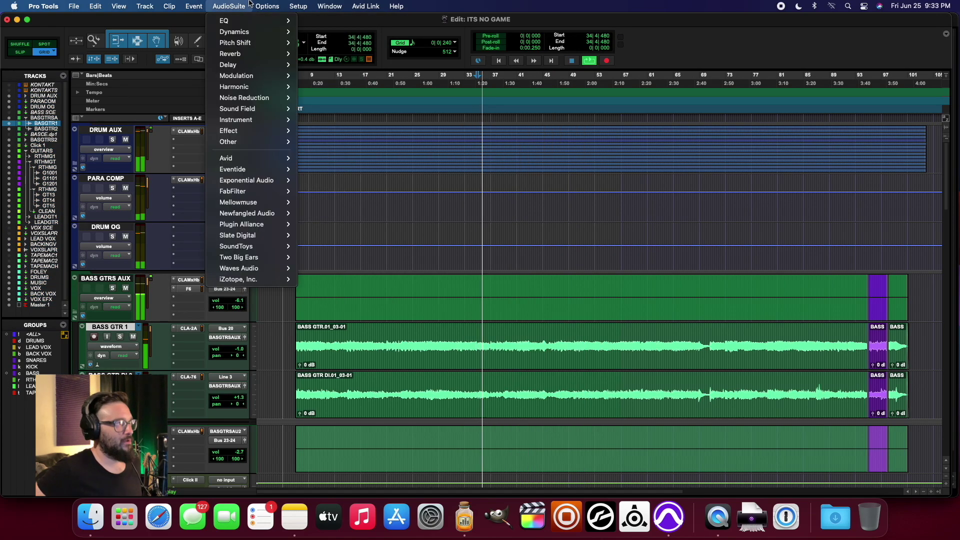
{"action": "left_click", "coordinate": [267, 6]}
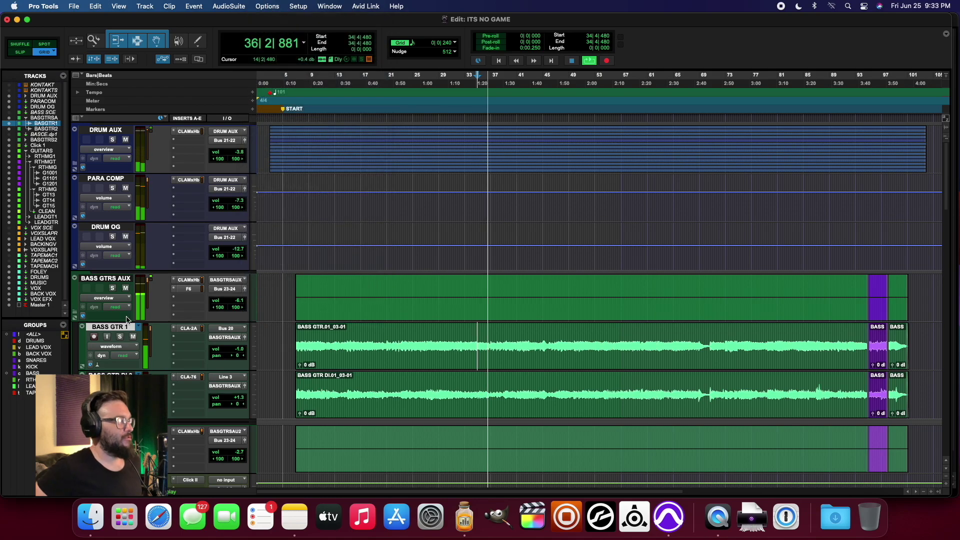
{"action": "key", "text": "space"}
Show the Delay Compensation view in the Mix window and examine the delay and compensation values on all channels up to Master 1
{"action": "key", "text": "super+equal"}
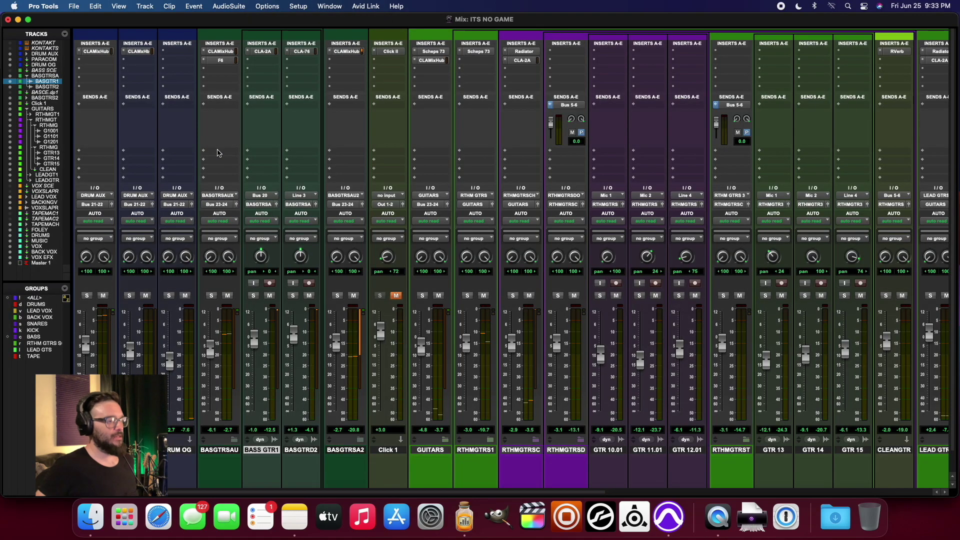
{"action": "scroll", "coordinate": [310, 254], "scroll_direction": "down", "scroll_amount": 1}
{"action": "left_click", "coordinate": [169, 6]}
{"action": "mouse_move", "coordinate": [119, 6]}
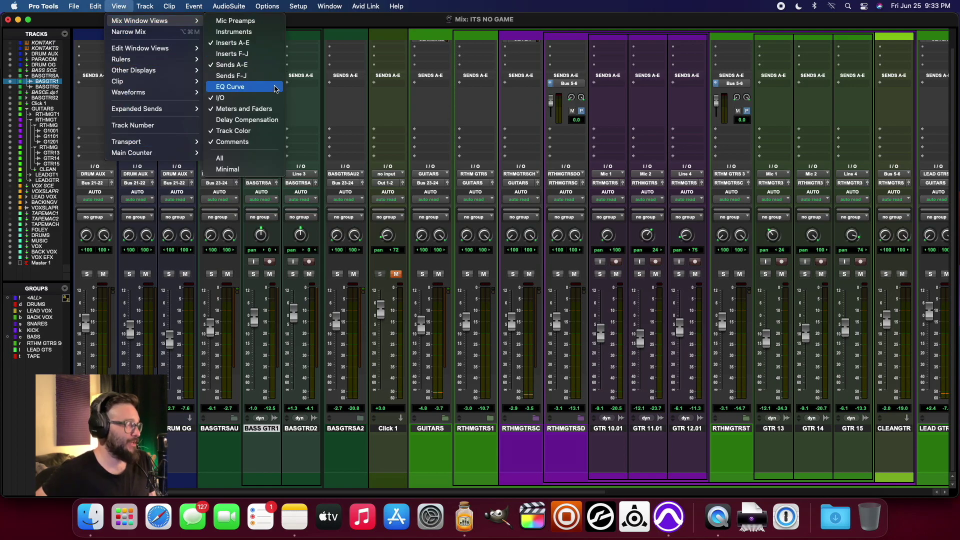
{"action": "left_click", "coordinate": [263, 121]}
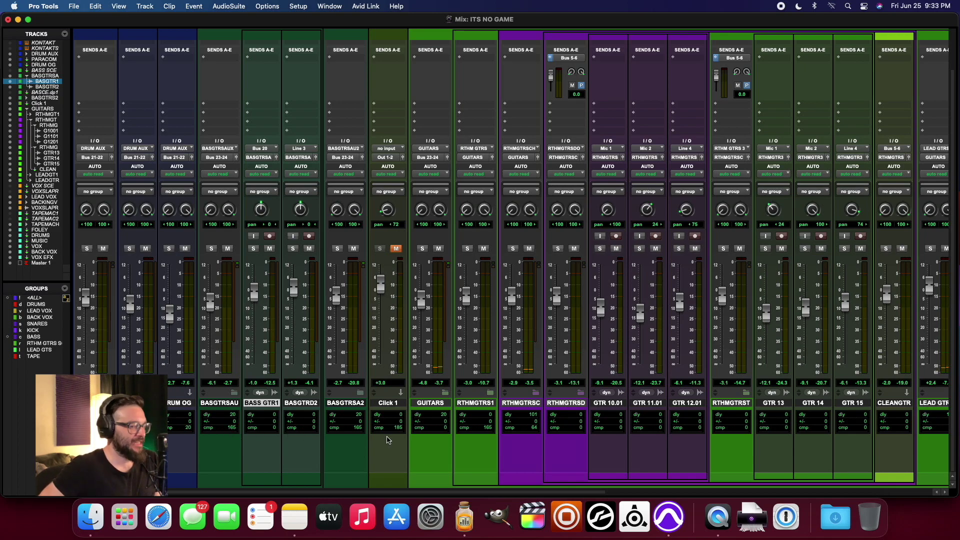
{"action": "scroll", "coordinate": [489, 440], "scroll_direction": "right", "scroll_amount": 4}
{"action": "scroll", "coordinate": [490, 440], "scroll_direction": "right", "scroll_amount": 15}
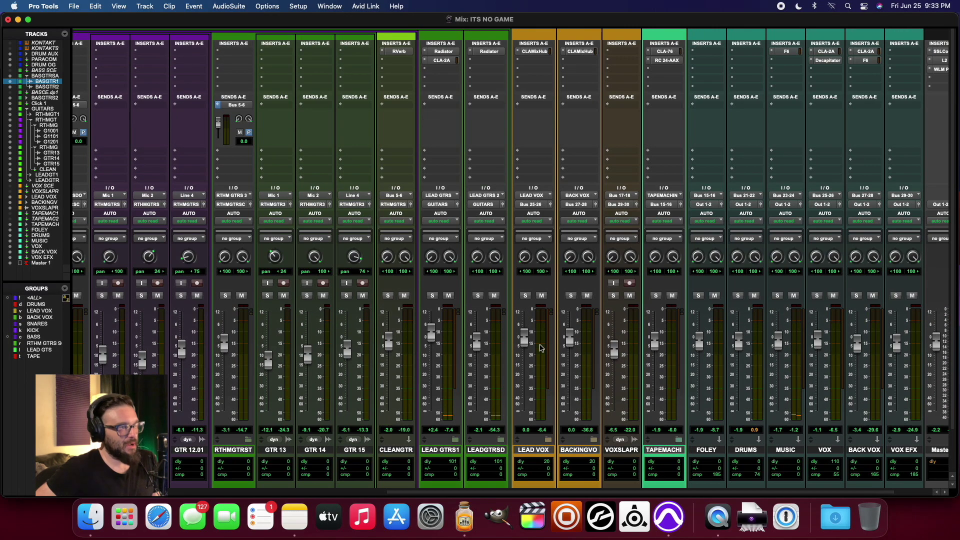
{"action": "scroll", "coordinate": [591, 411], "scroll_direction": "right", "scroll_amount": 3}
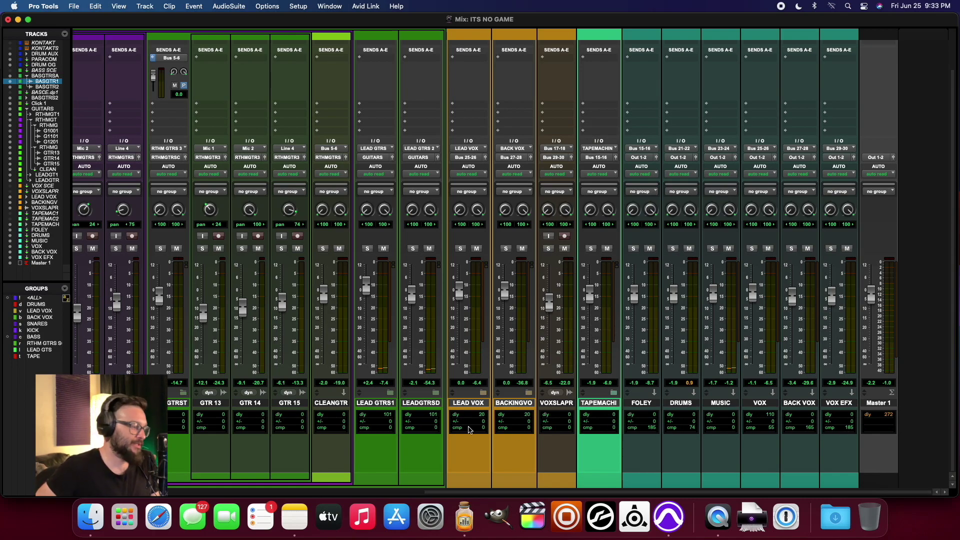
{"action": "scroll", "coordinate": [327, 445], "scroll_direction": "left", "scroll_amount": 10}
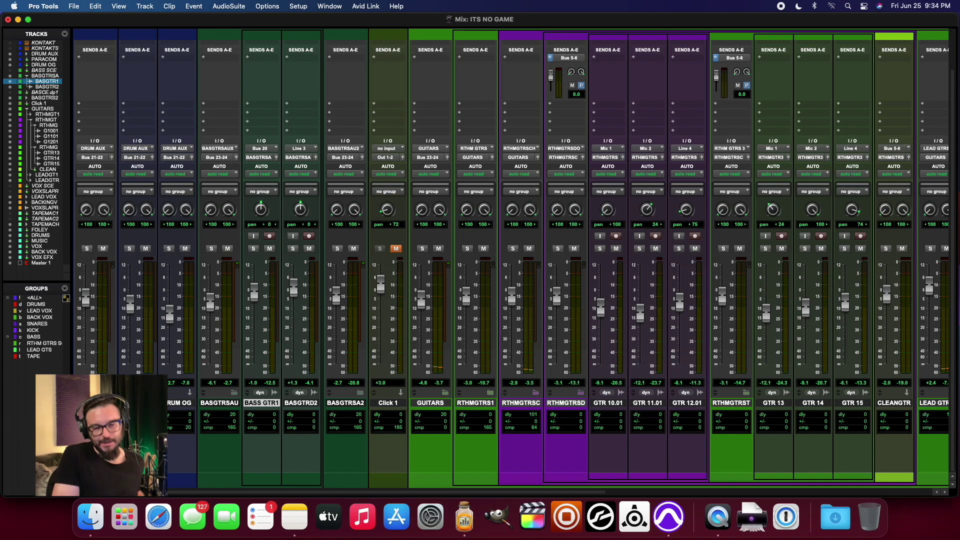
Return to the Edit window and play the session from 22|3|000 with the guitar tracks in view
{"action": "key", "text": "super+equal"}
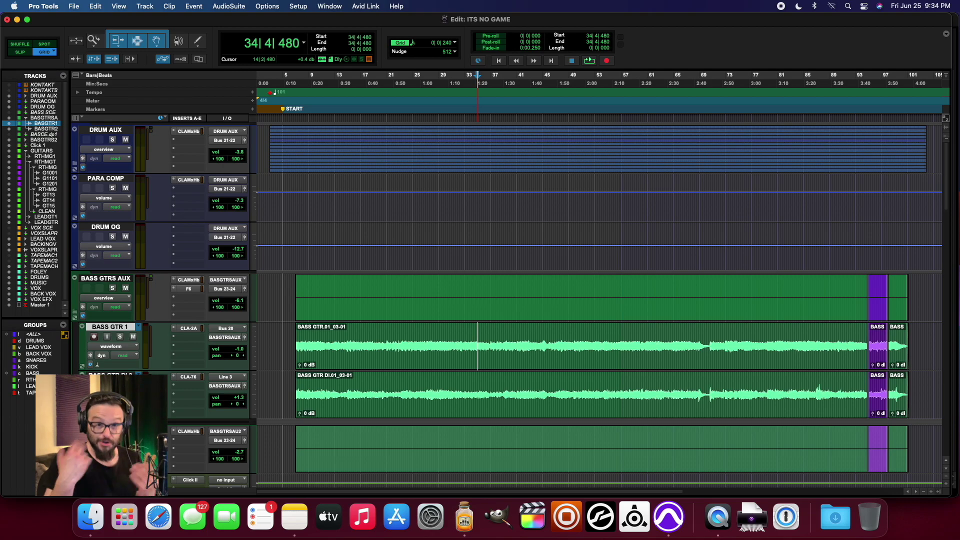
{"action": "scroll", "coordinate": [638, 192], "scroll_direction": "down", "scroll_amount": 10}
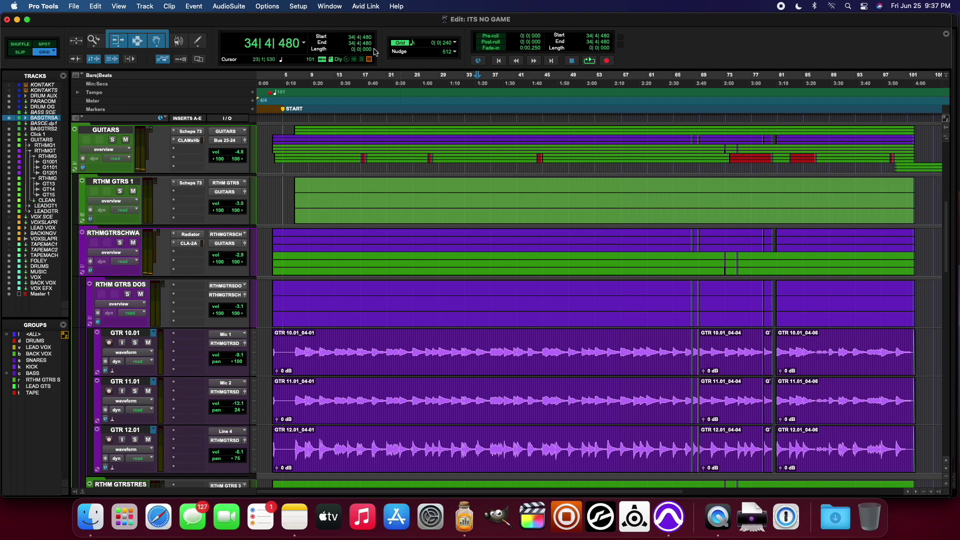
{"action": "left_click", "coordinate": [397, 81]}
{"action": "key", "text": "space"}
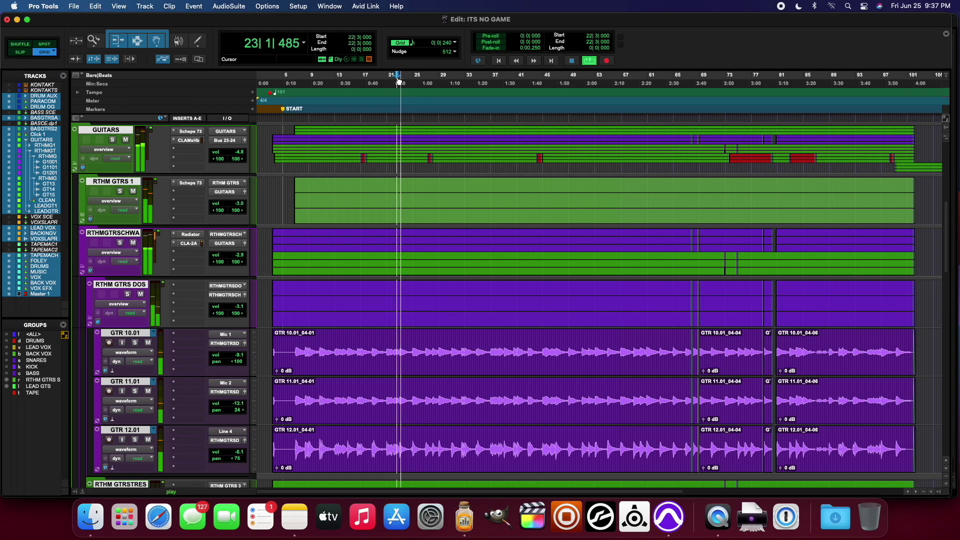